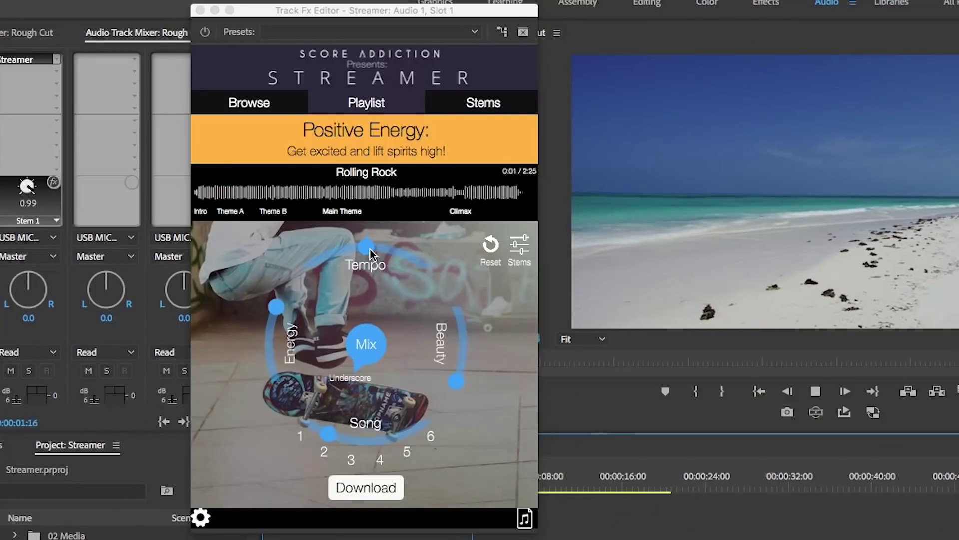
Speed Rolling Rock's tempo up with the Tempo dot, then slow it back down
left_click_drag(369, 252, 419, 267)
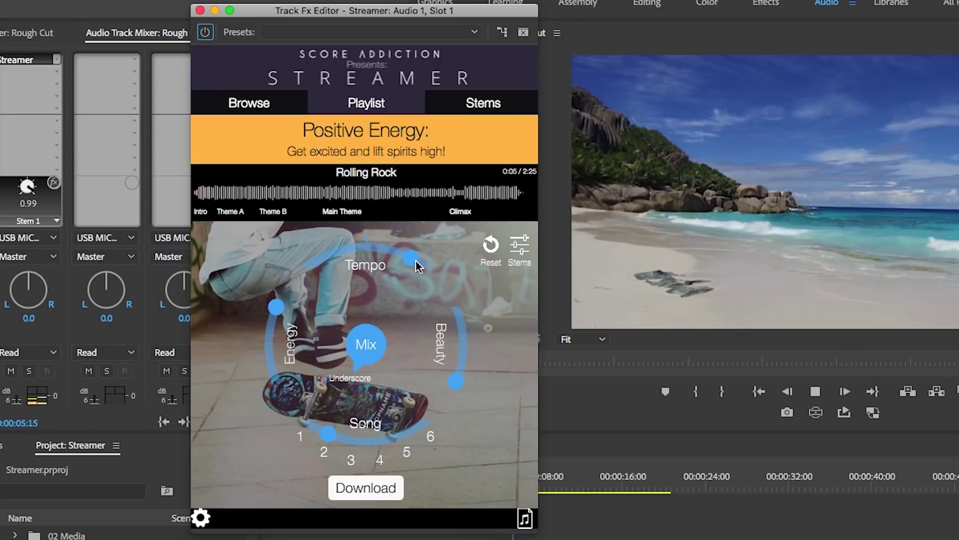
left_click_drag(412, 257, 325, 253)
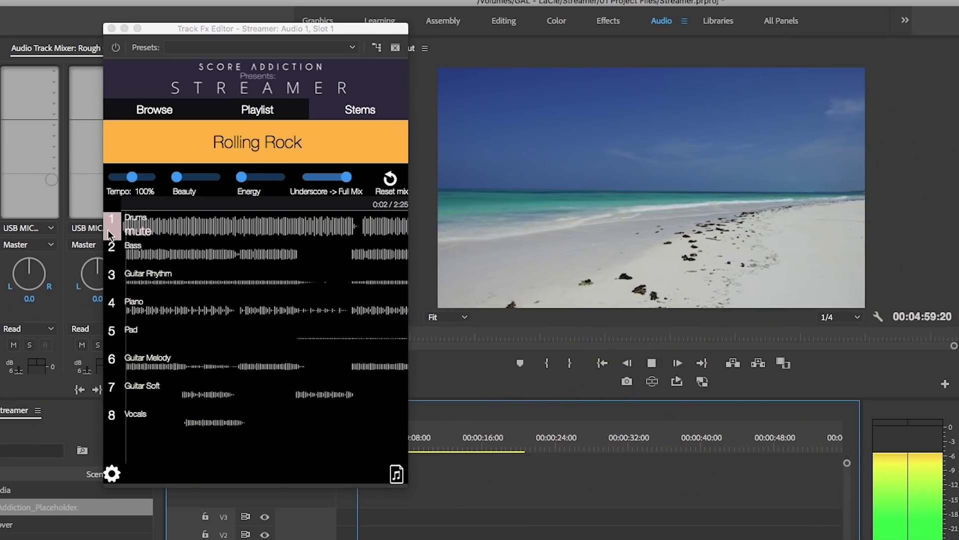
Mute Rolling Rock's Bass and Guitar Rhythm stems and scroll back to the Rough Cut sequence
left_click(111, 253)
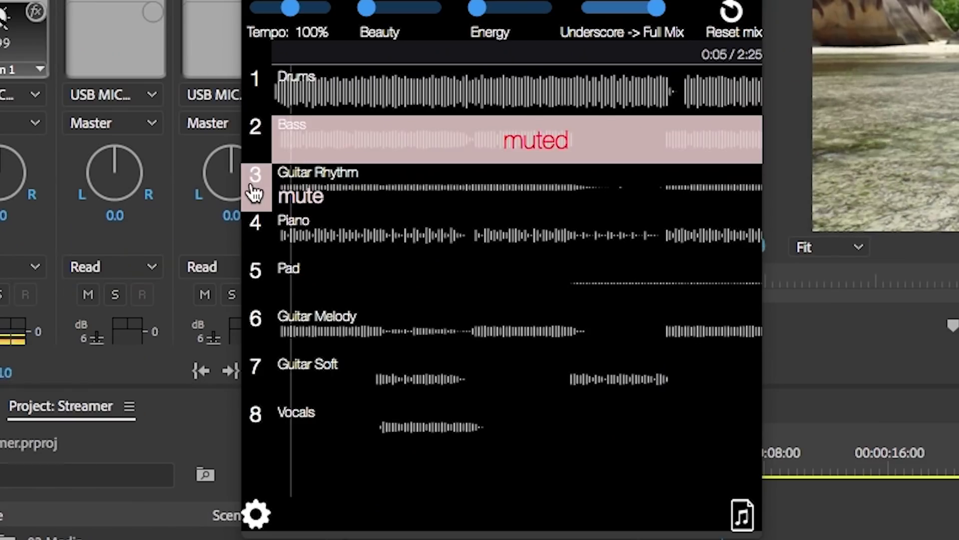
left_click(109, 278)
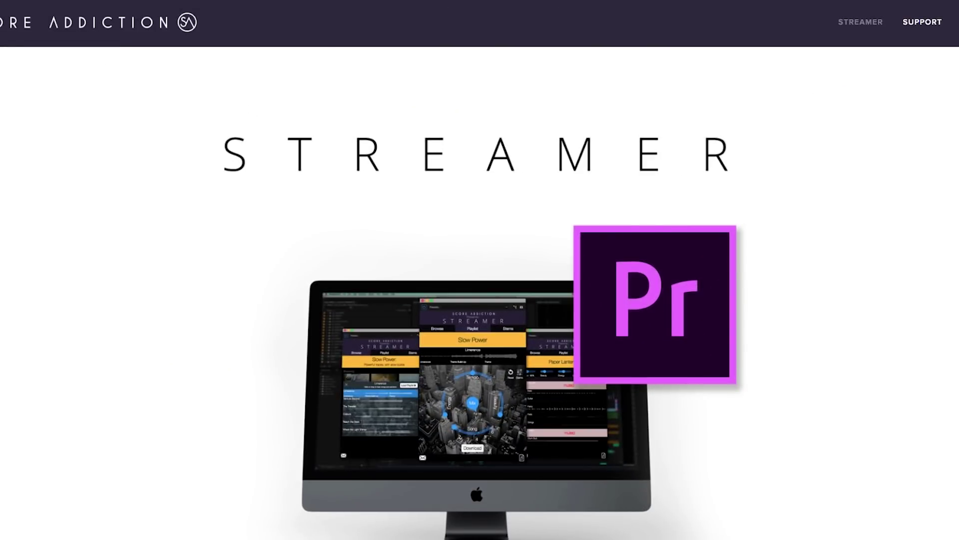
scroll(537, 304, "down", 10)
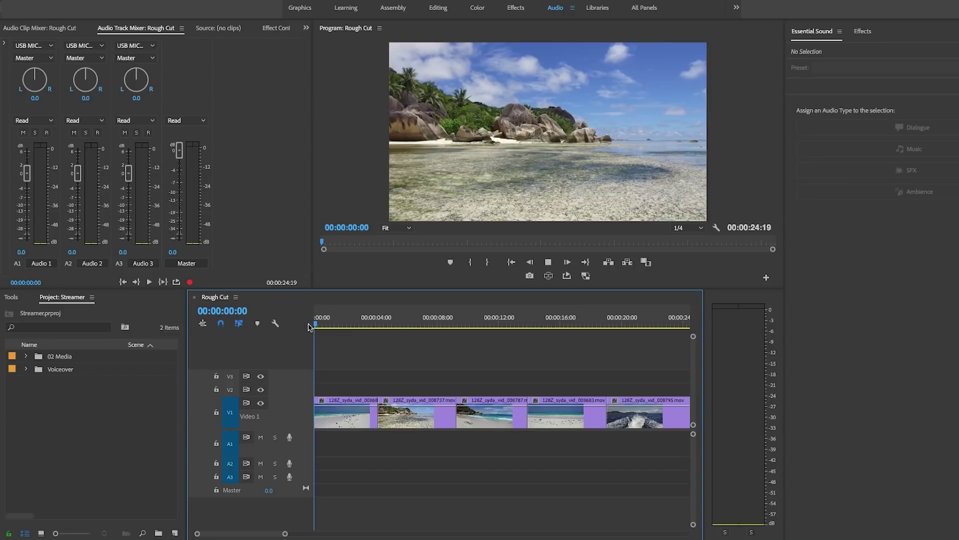
Play the five Rough Cut beach clips and stop playback at 00:00:07:03
key("space")
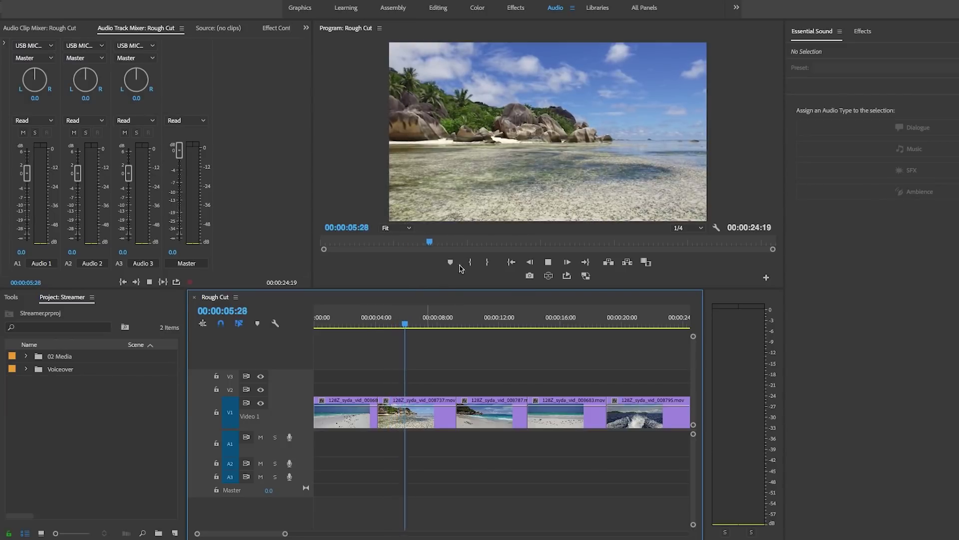
key("space")
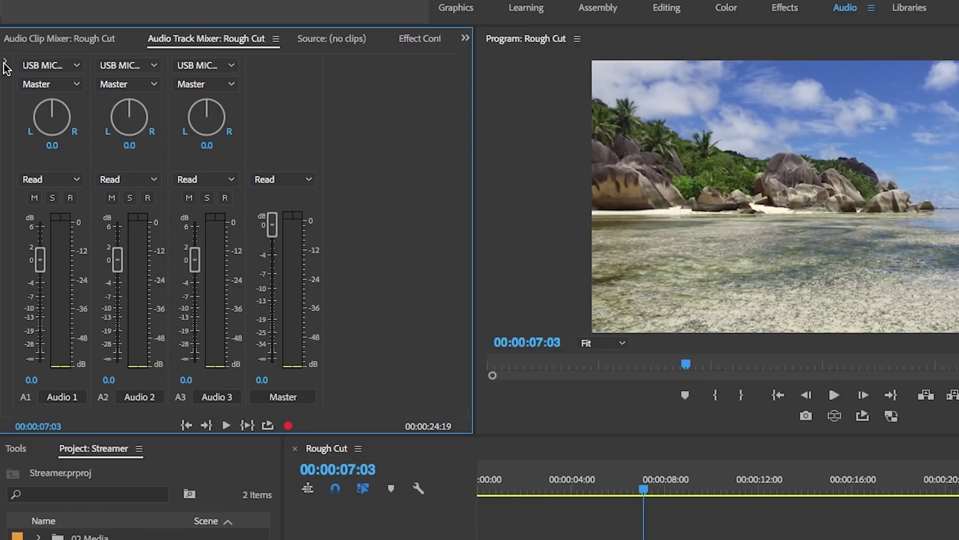
Insert VST > Effect > scoreaddiction > Streamer in Audio 1's first effect slot of the Audio Track Mixer
left_click(4, 61)
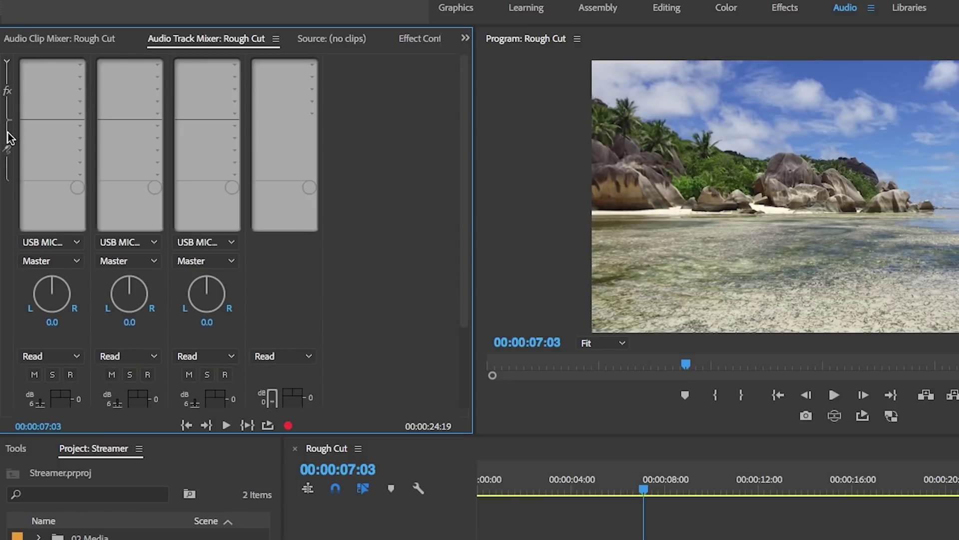
left_click(80, 65)
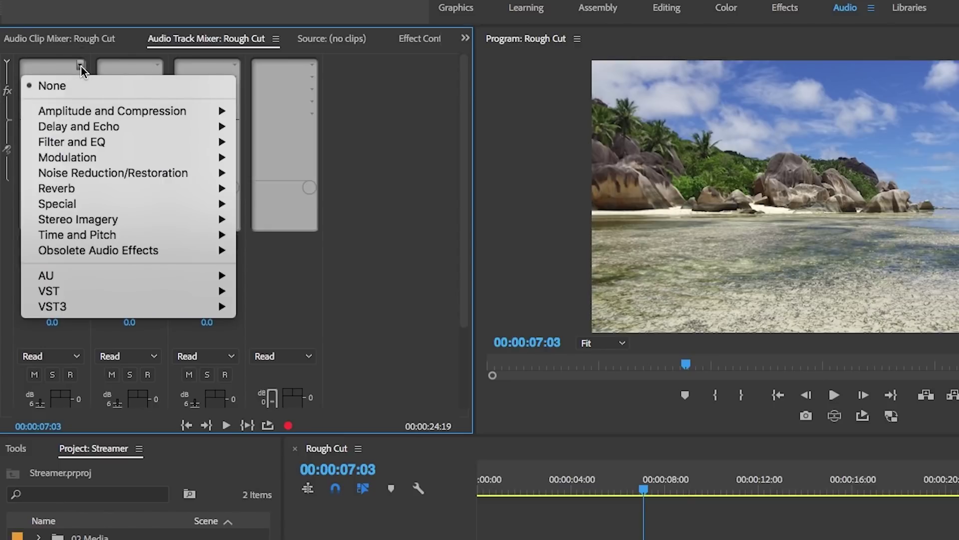
mouse_move(190, 294)
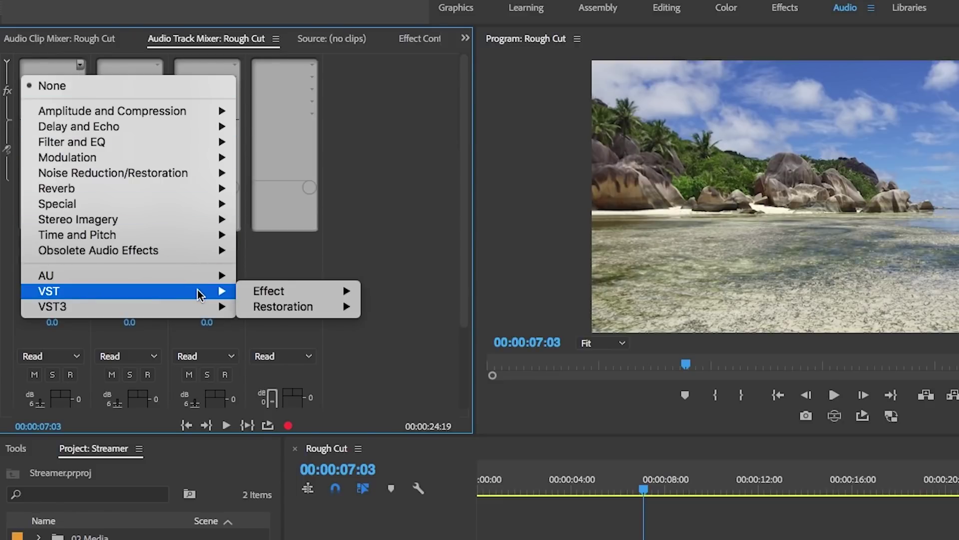
mouse_move(340, 292)
mouse_move(418, 314)
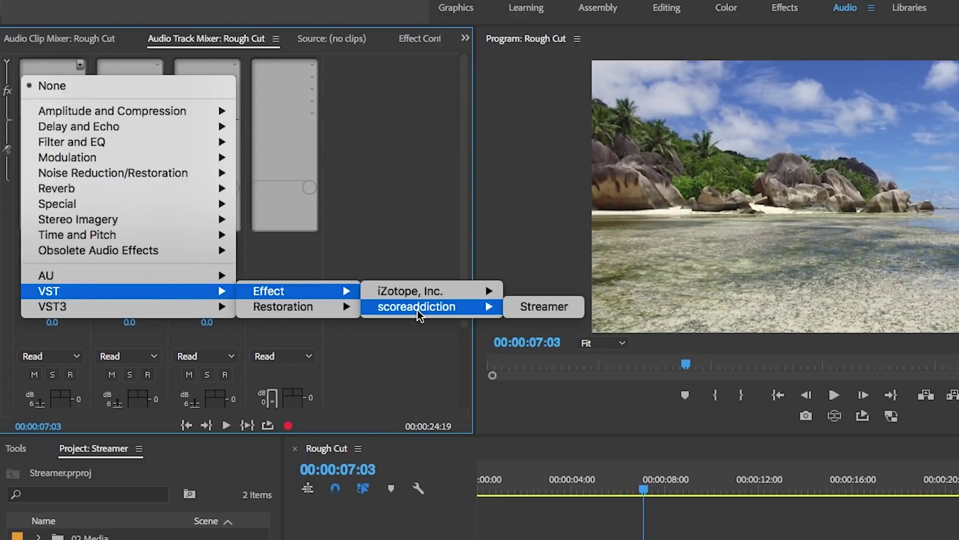
left_click(532, 307)
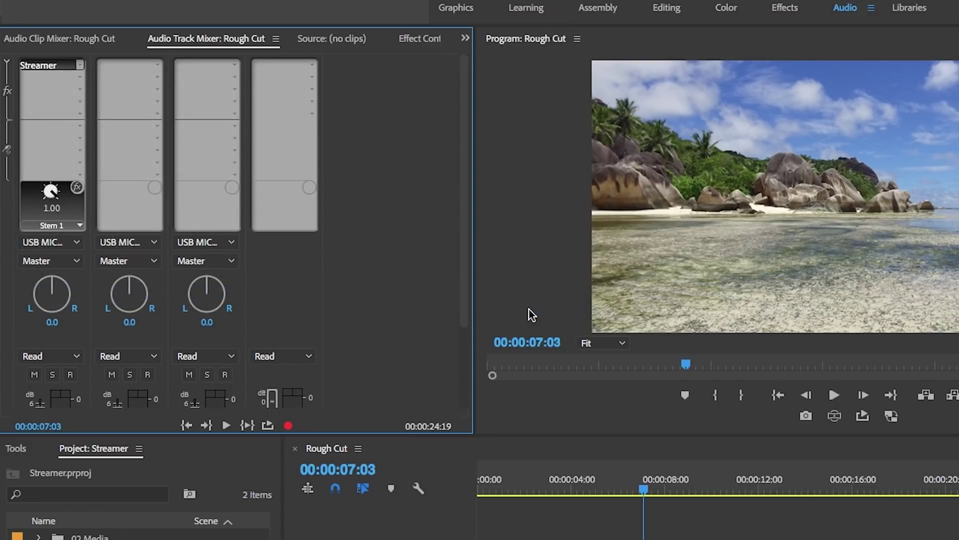
double_click(40, 67)
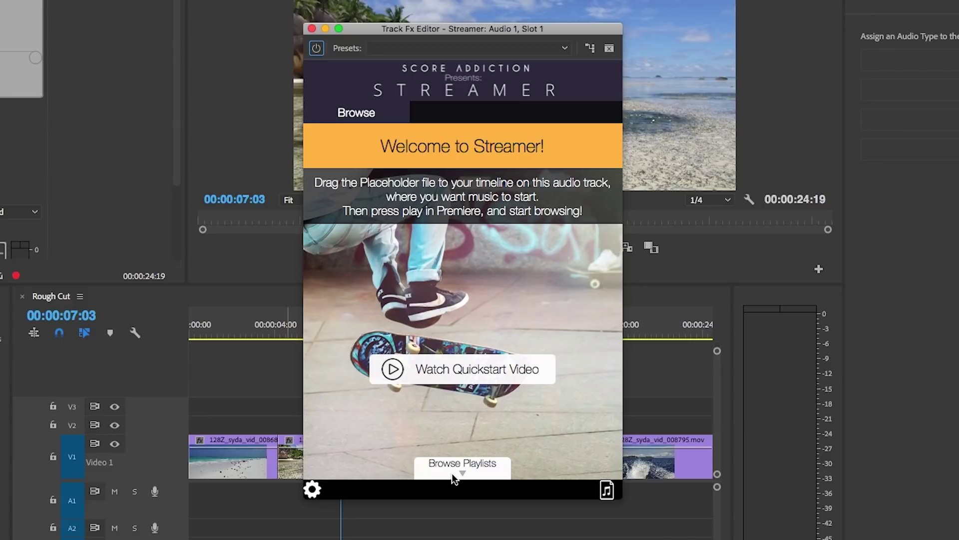
left_click(313, 490)
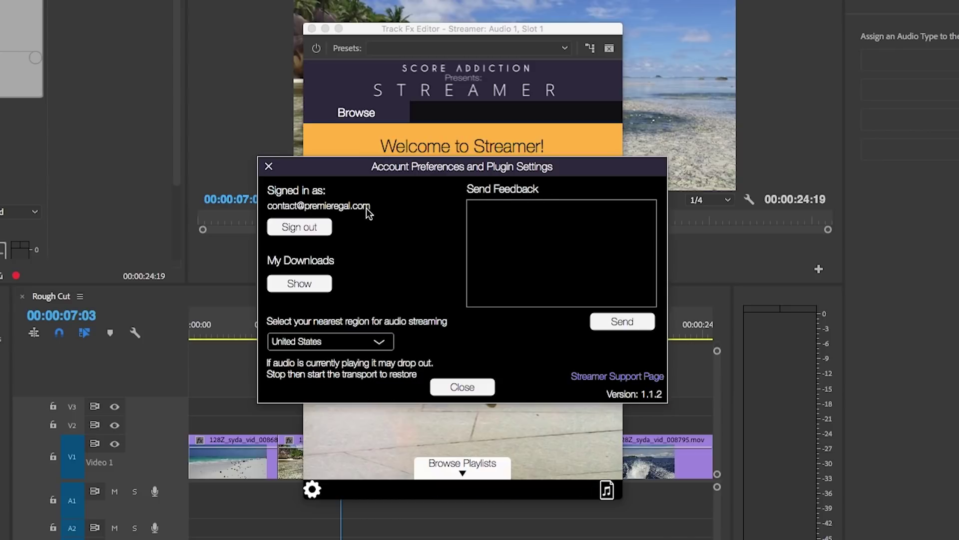
left_click(509, 233)
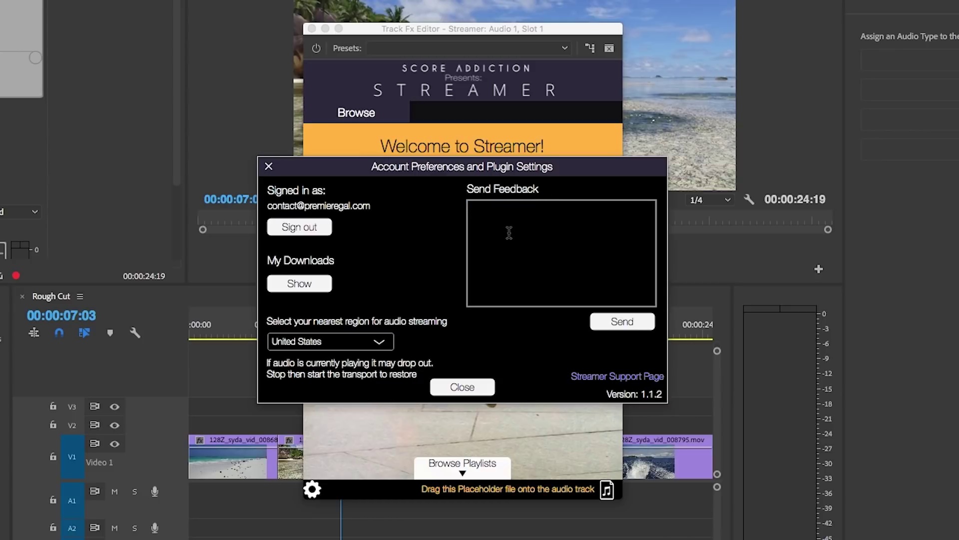
type("Type in your feedback here!")
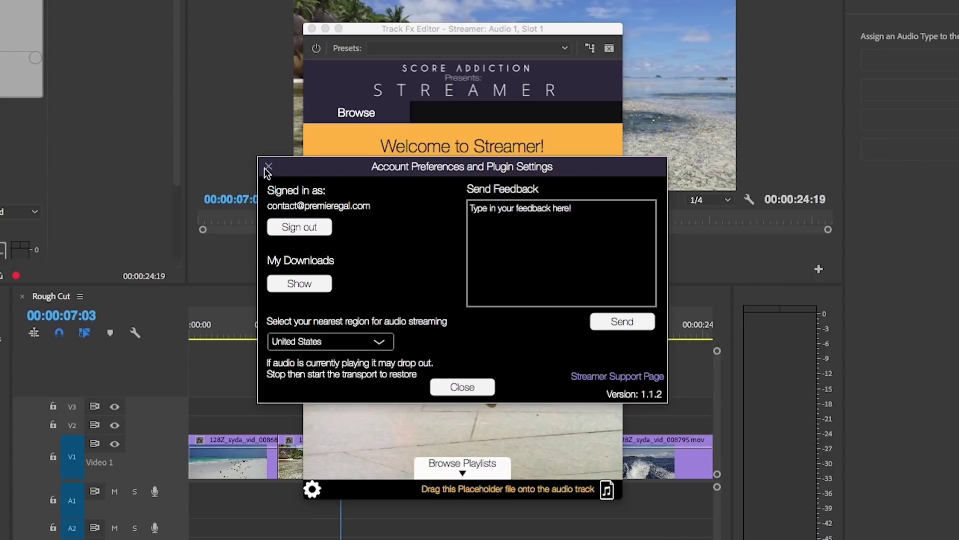
left_click(478, 384)
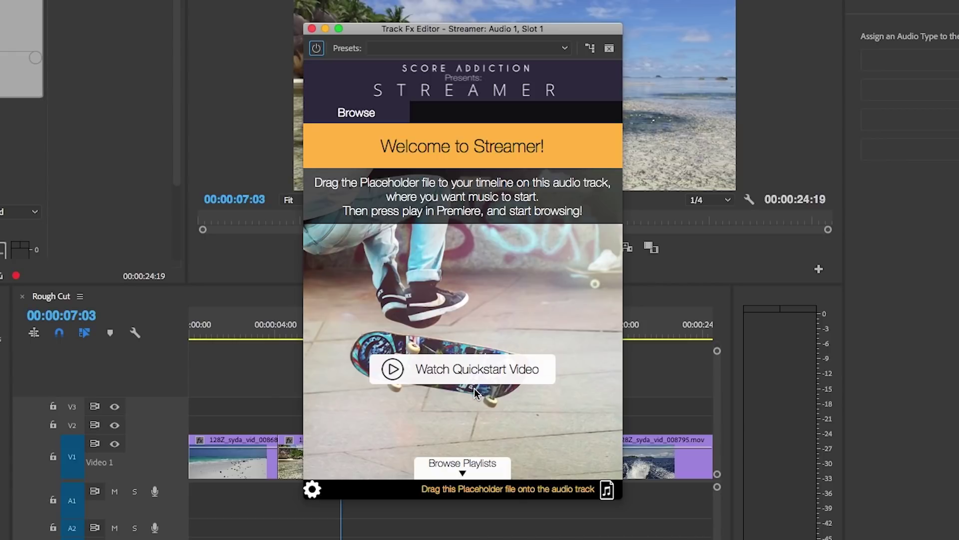
Browse Streamer's Positive Energy playlists and move the Streamer window up and left
left_click(486, 469)
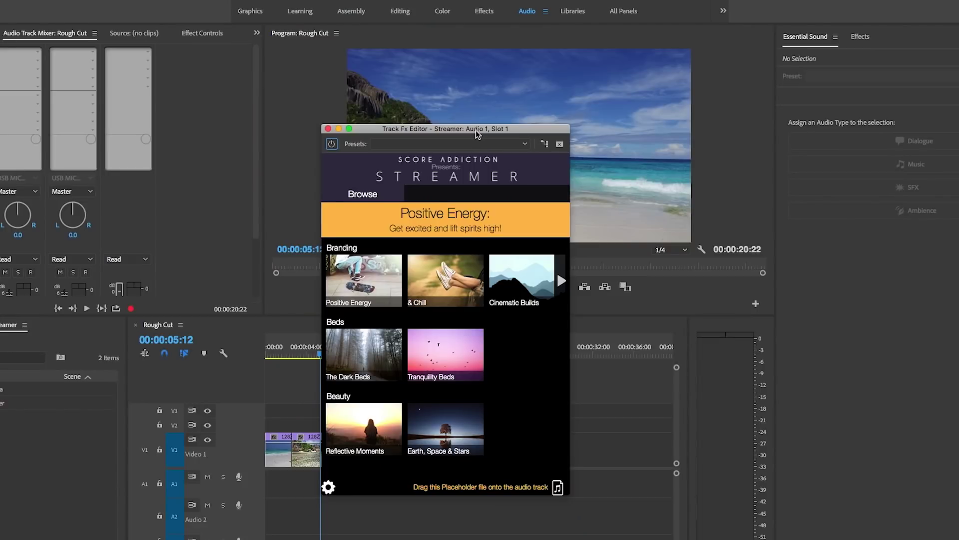
left_click_drag(500, 30, 343, 0)
Drop the Streamer placeholder clip onto A1 at the sequence start and zoom the timeline out
left_click_drag(385, 40, 348, 19)
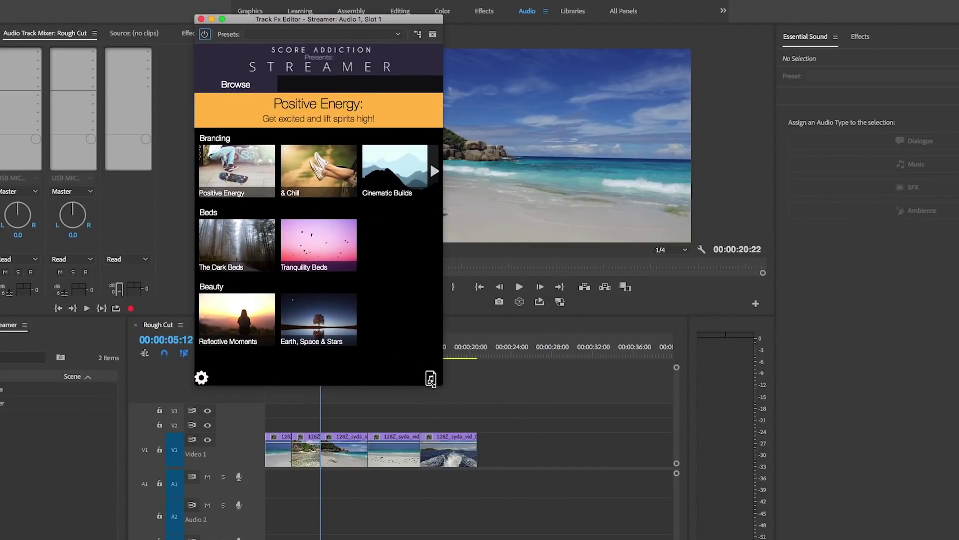
left_click_drag(432, 380, 270, 488)
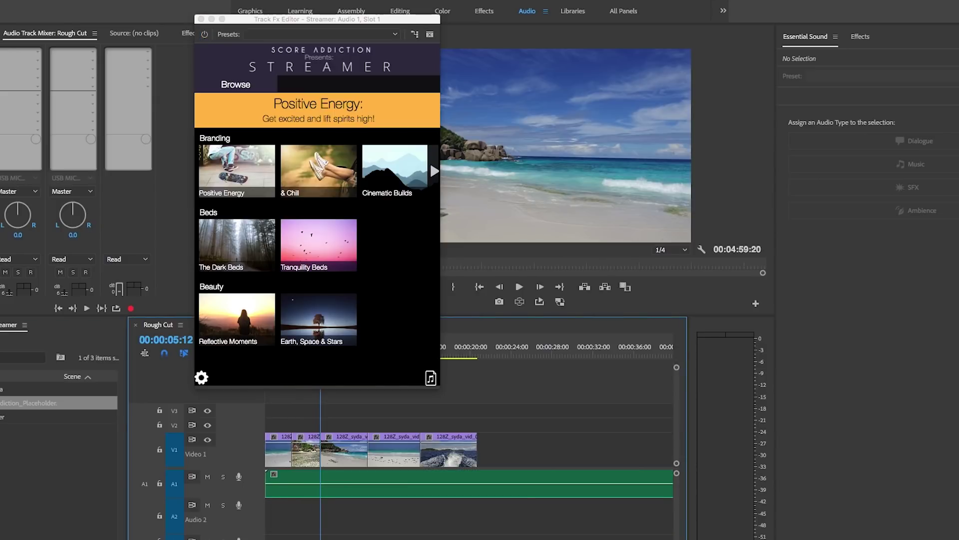
key("minus")
key("minus")
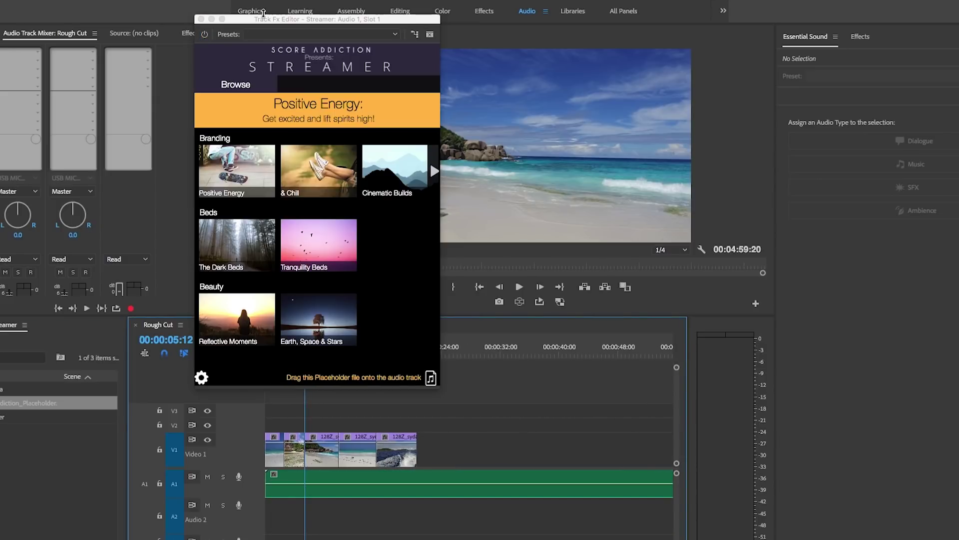
Shift the Streamer window further left and show the Positive Energy playlist's song list
left_click_drag(297, 20, 180, 21)
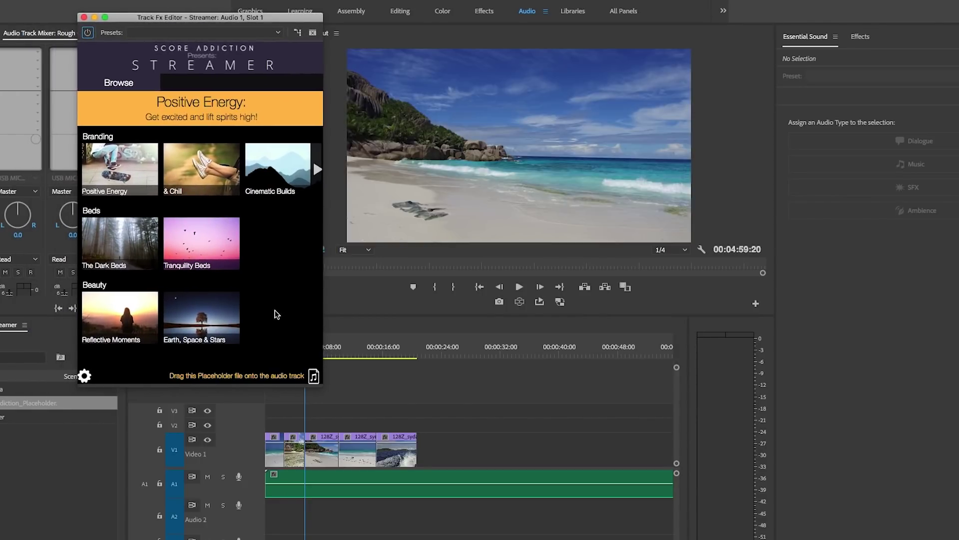
left_click(305, 401)
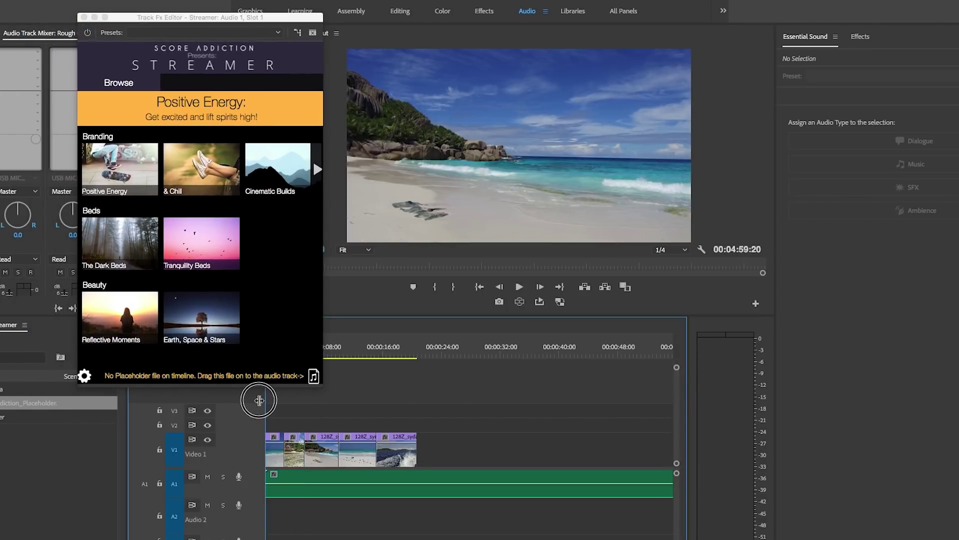
left_click(120, 178)
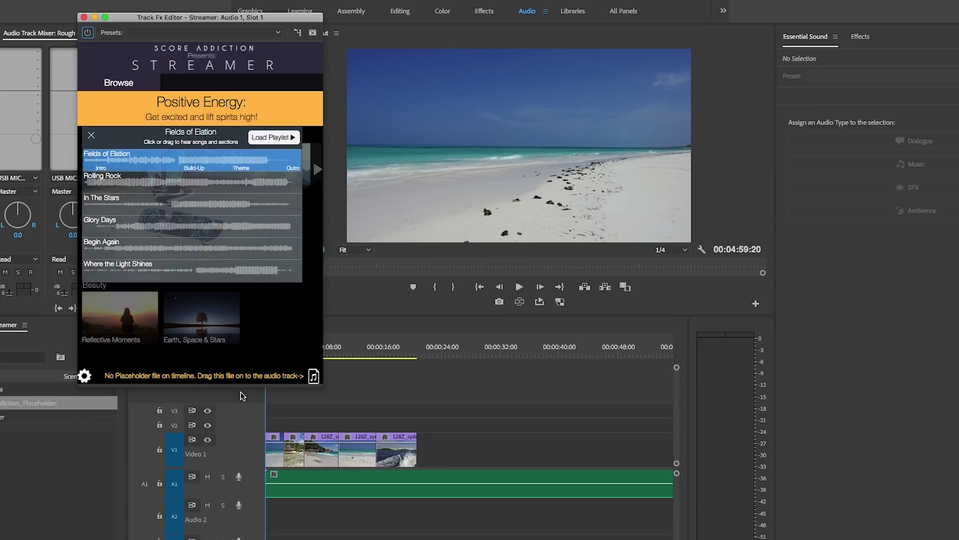
Pick Rolling Rock from the song list, preview it against the footage, and load it for mixing
key("space")
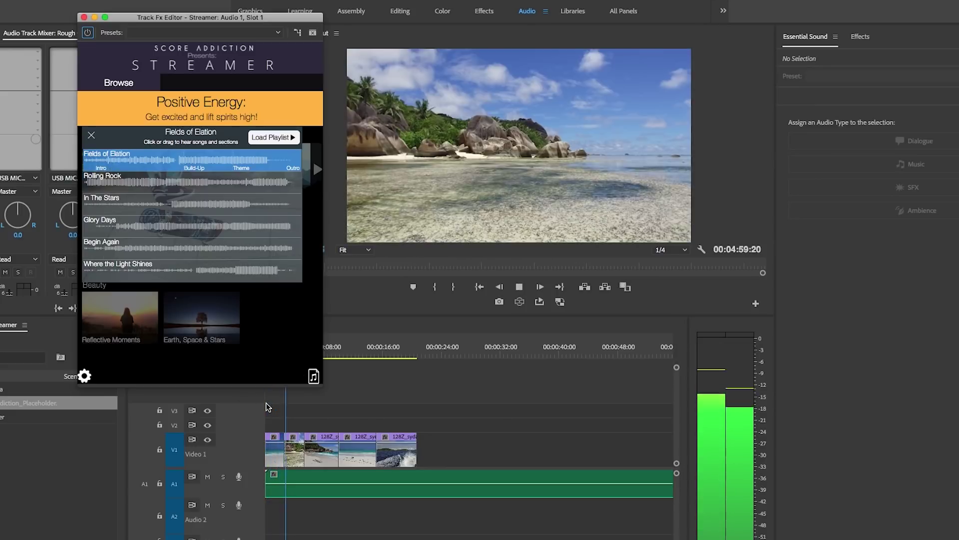
key("space")
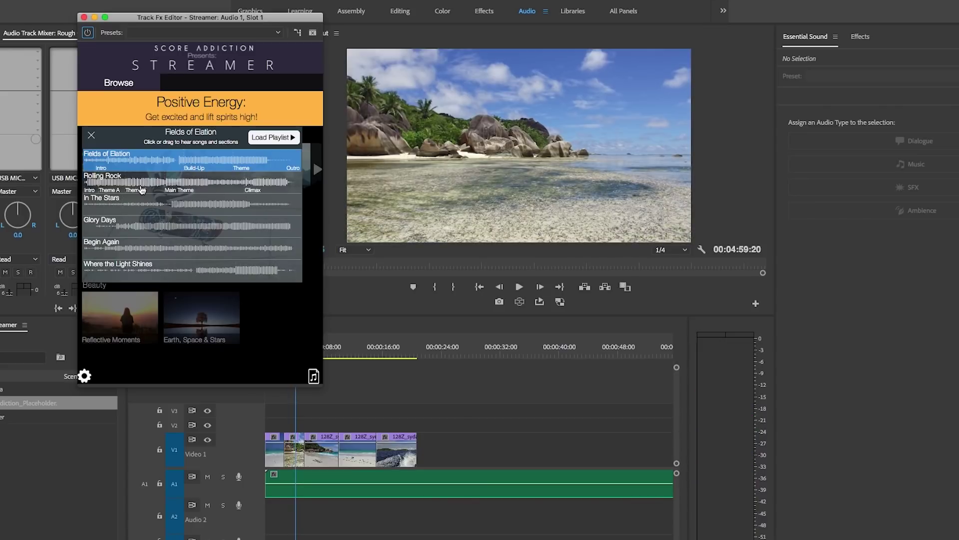
left_click(142, 189)
left_click(276, 408)
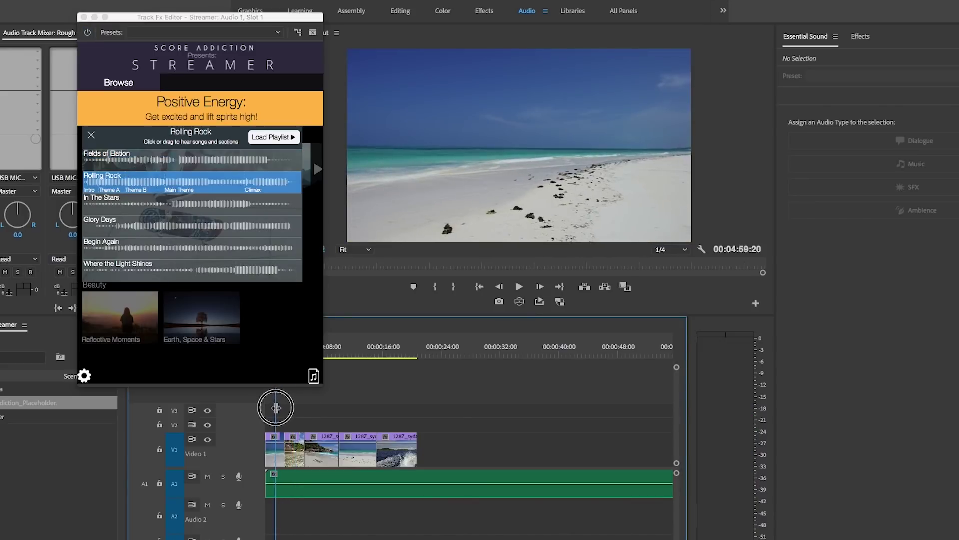
key("space")
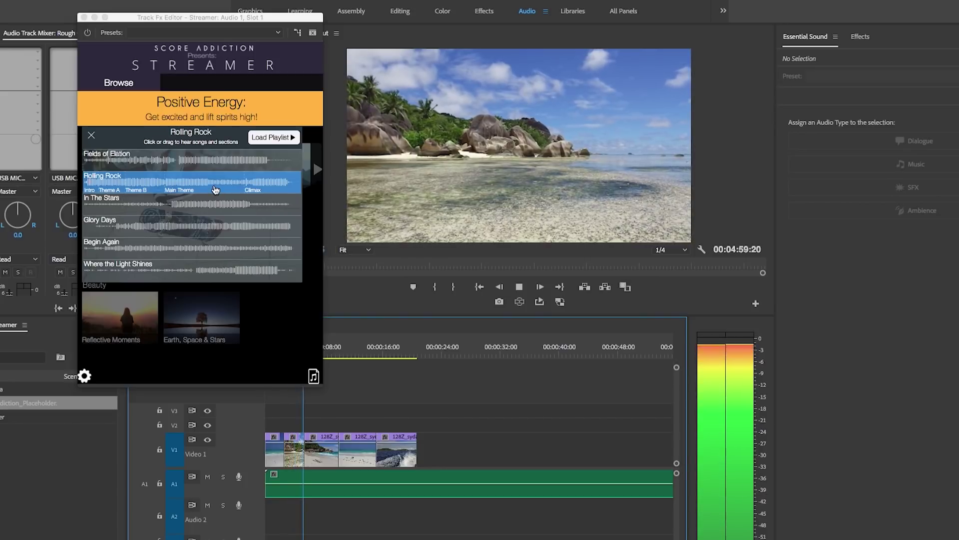
key("space")
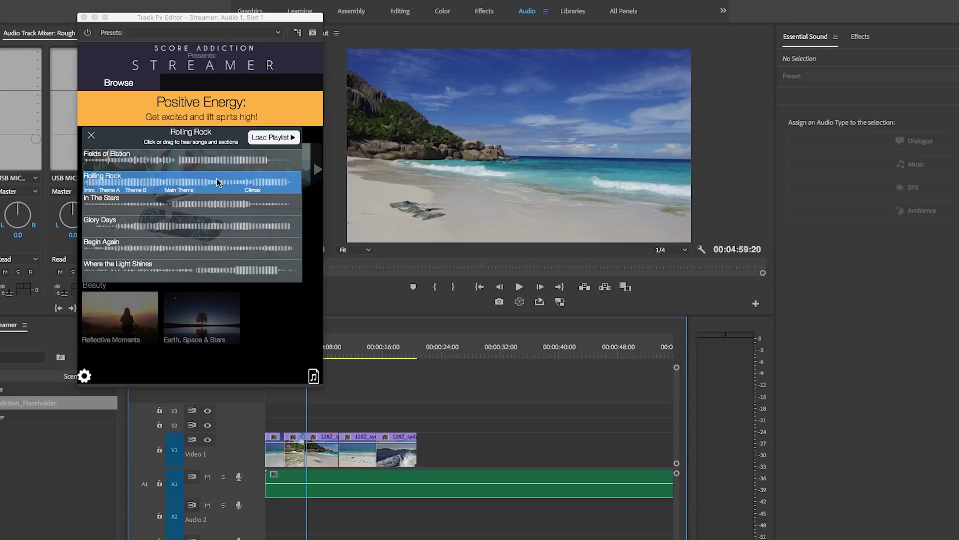
left_click(272, 138)
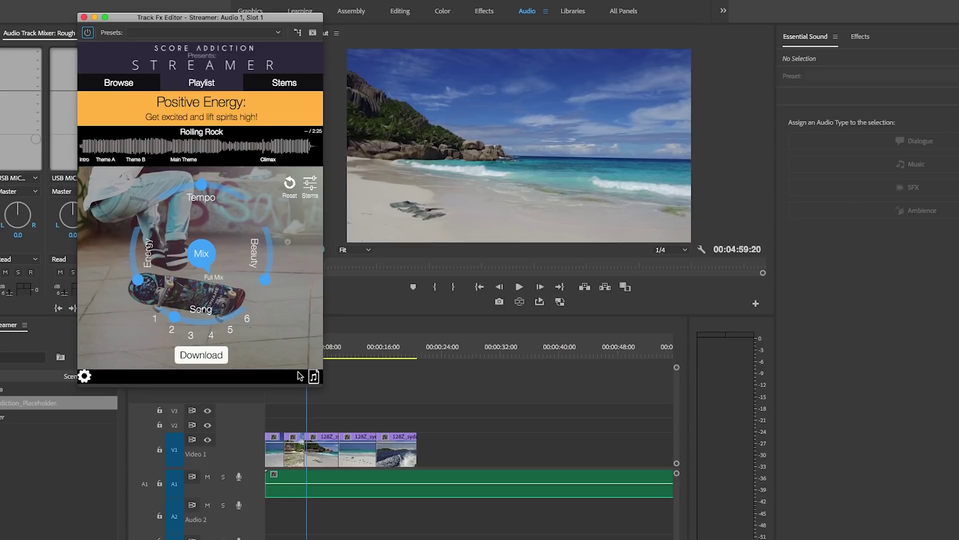
Audition the other playlist songs, from In The Stars to Where the Light Shines, on the Mix wheel
left_click(306, 402)
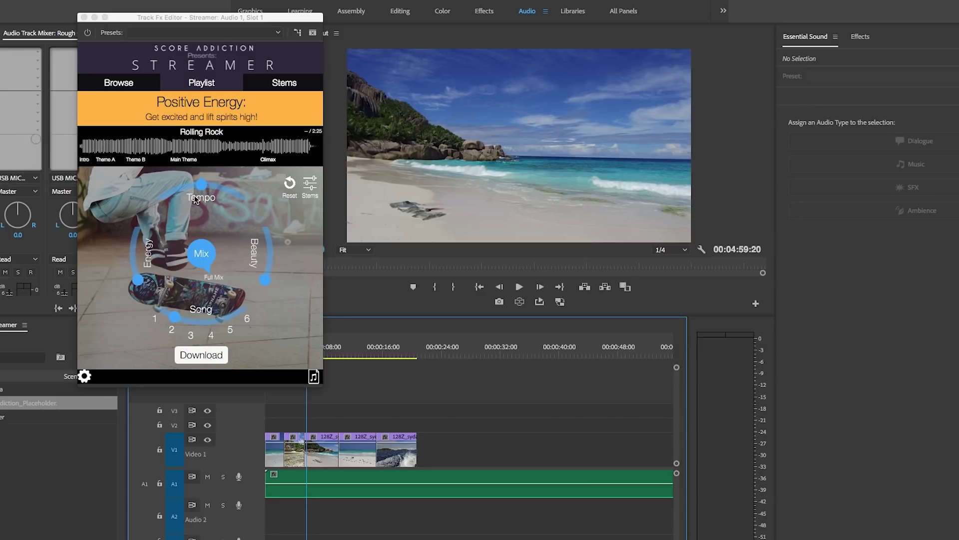
left_click(199, 322)
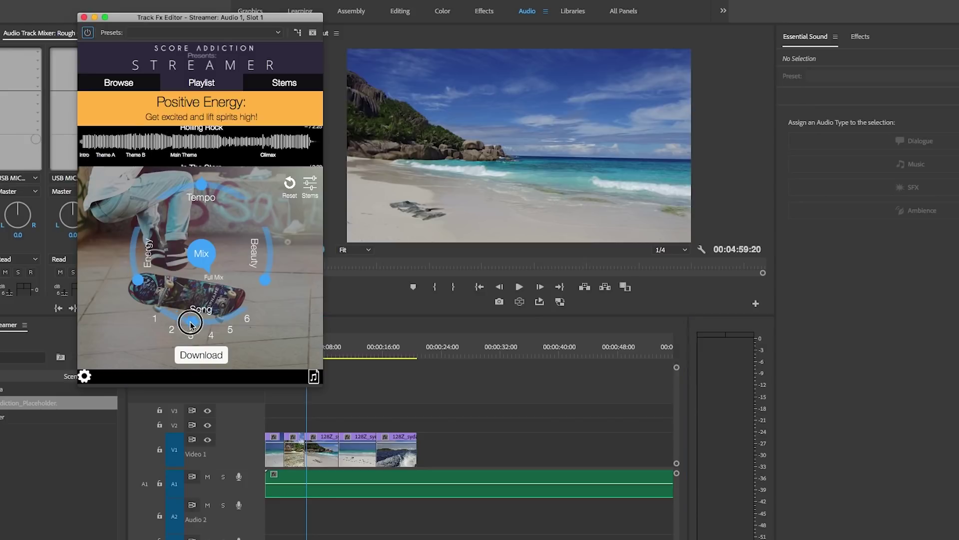
left_click(211, 320)
left_click(229, 316)
left_click(244, 307)
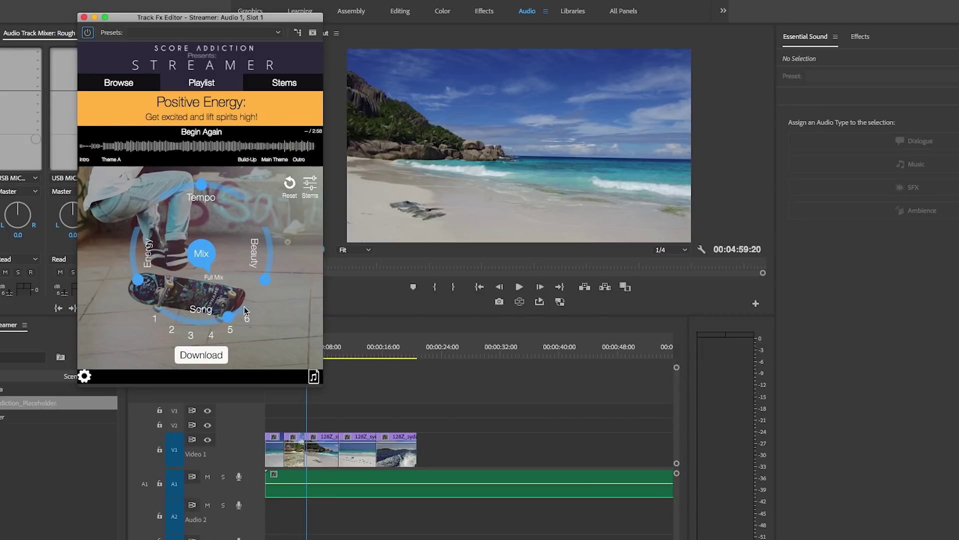
left_click(166, 318)
Return to song 2, Rolling Rock, and lower its energy to Underscore
left_click(180, 326)
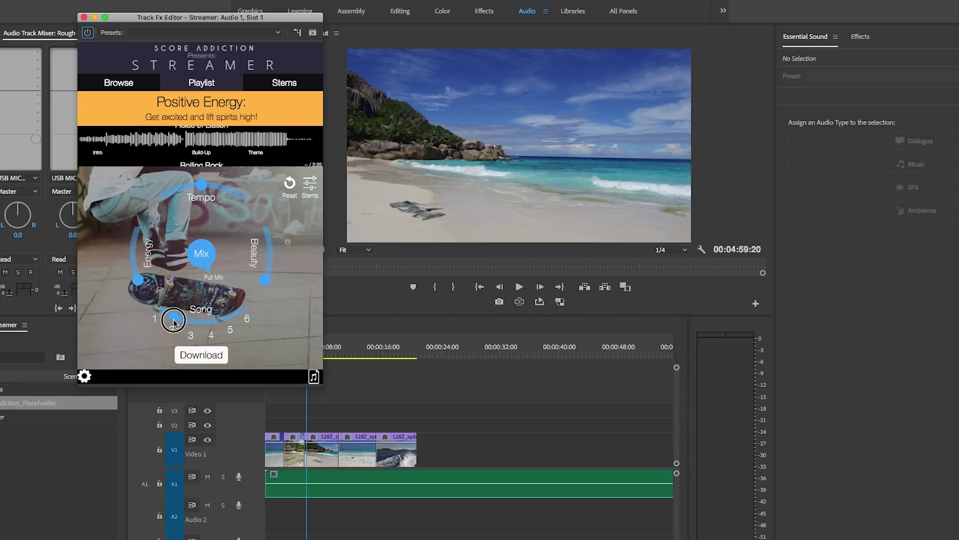
left_click(303, 406)
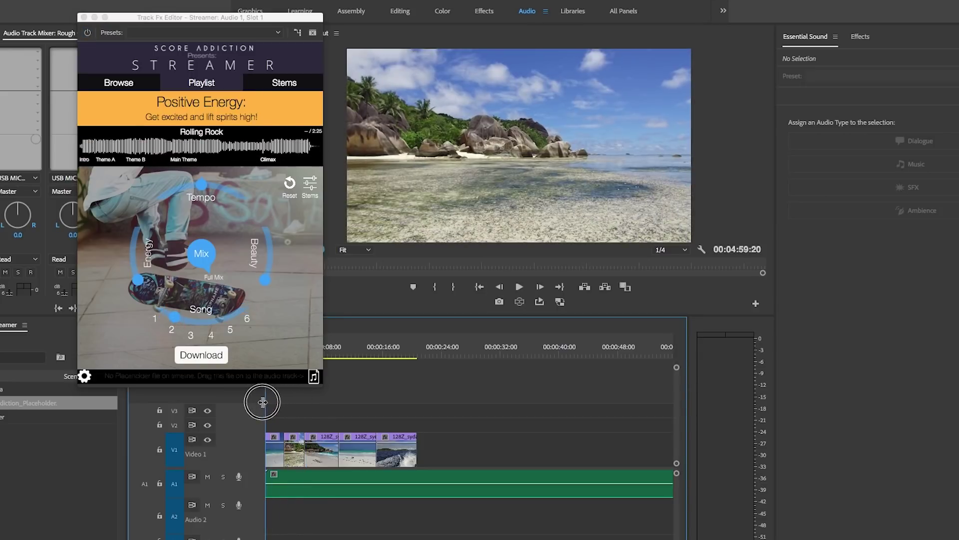
left_click_drag(135, 270, 130, 214)
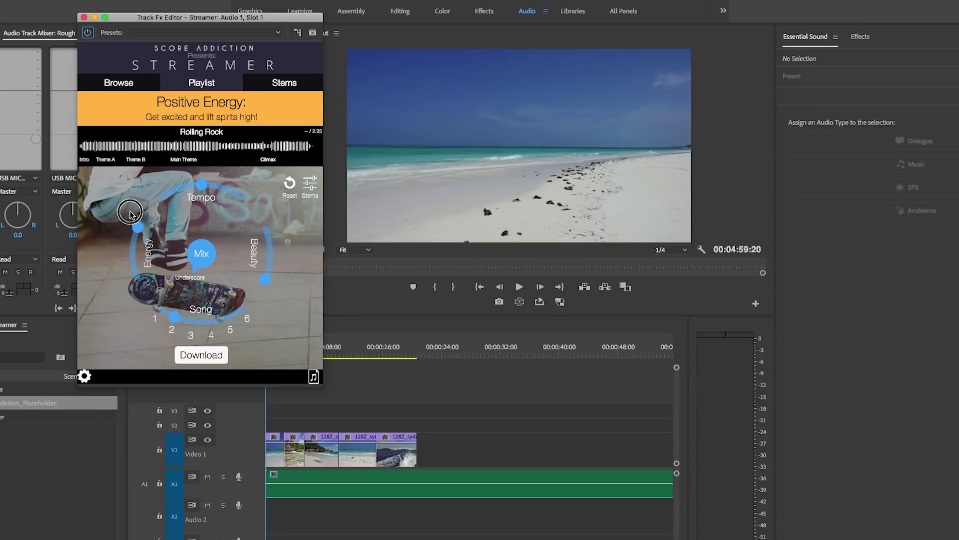
Play the sequence while adjusting Rolling Rock's energy, then rewind the playhead to the start
key("space")
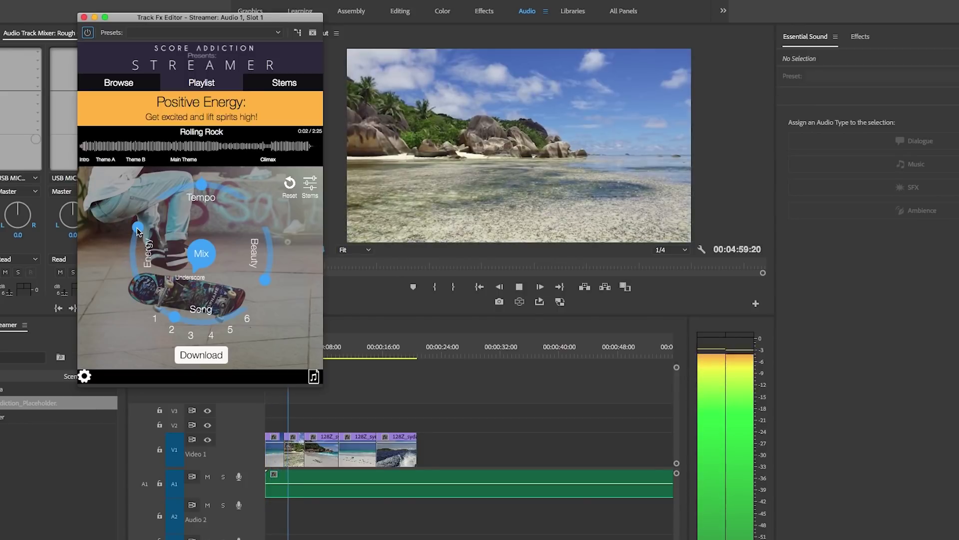
mouse_move(138, 230)
left_mouse_down()
mouse_move(141, 285)
mouse_move(136, 213)
left_mouse_up()
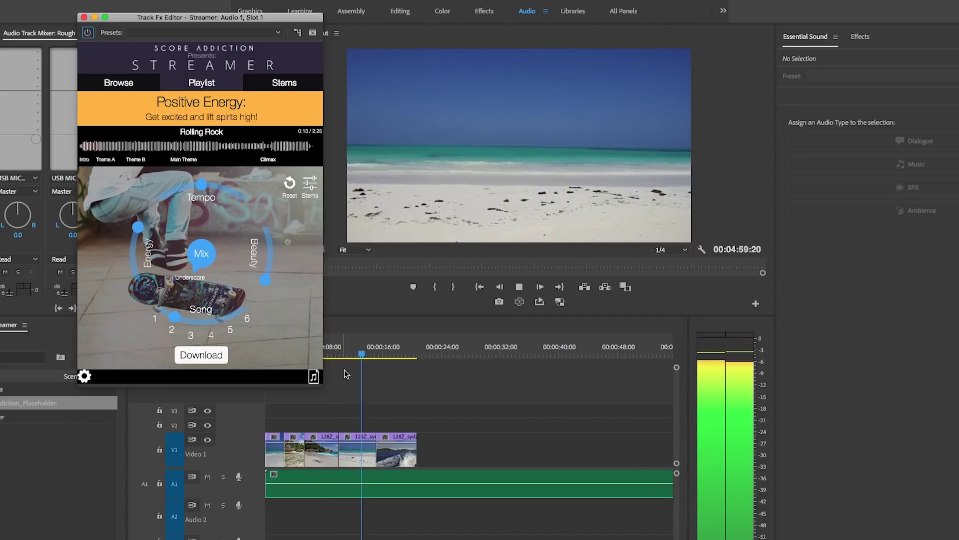
left_click_drag(364, 356, 270, 353)
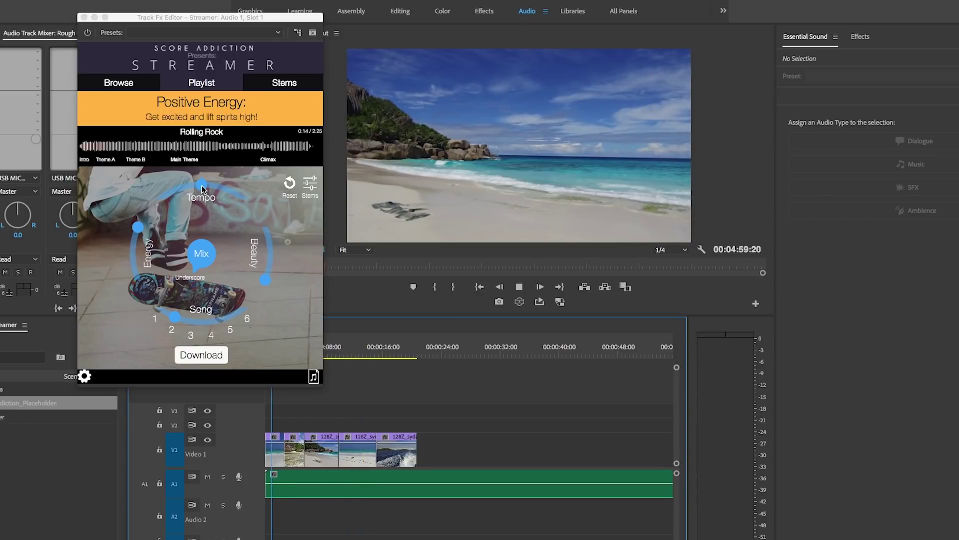
Replay the sequence while raising, lowering, then slightly raising Rolling Rock's tempo
key("space")
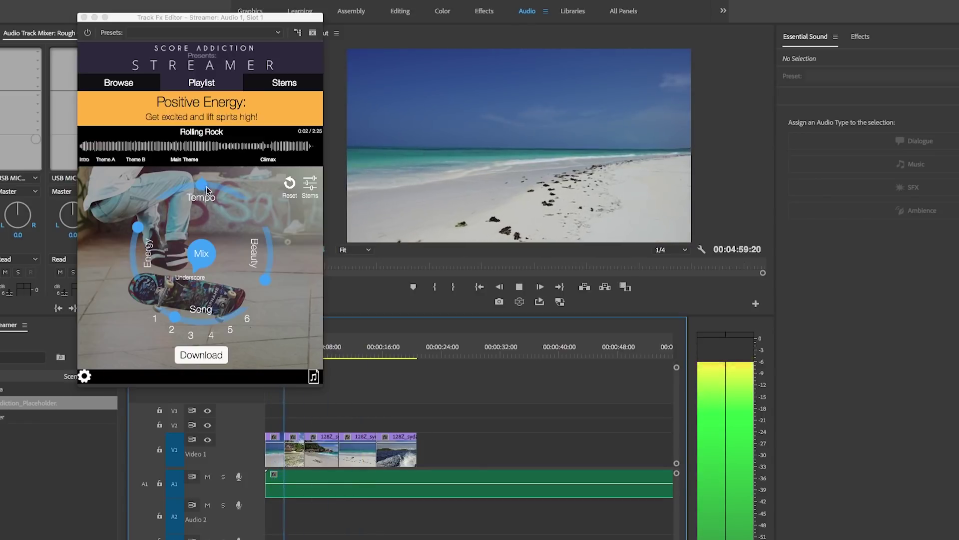
left_click_drag(207, 190, 237, 199)
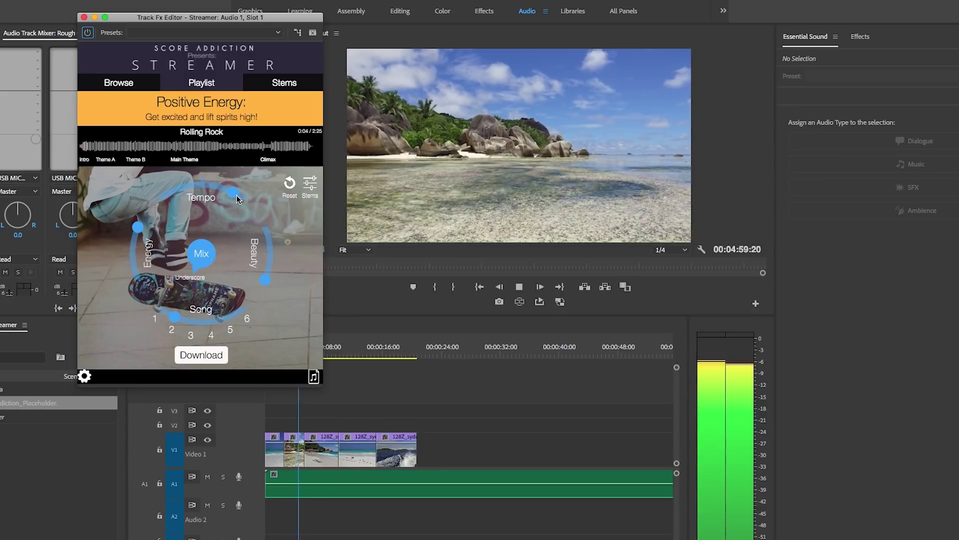
left_click(235, 195)
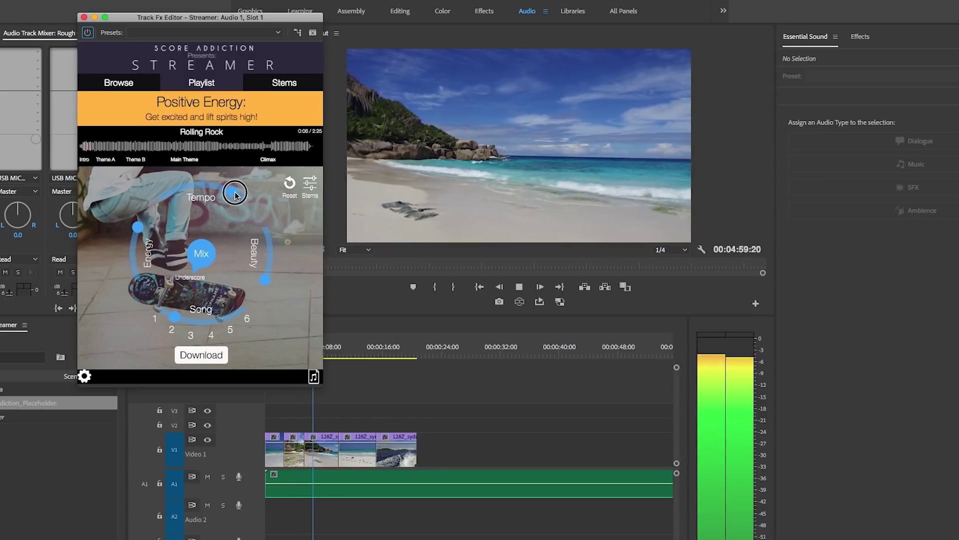
left_click_drag(235, 194, 171, 192)
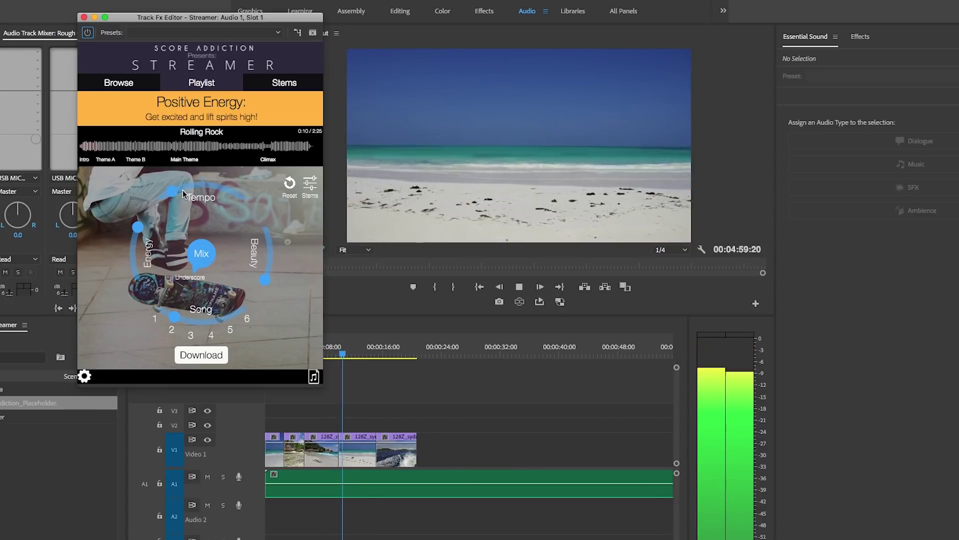
left_click_drag(182, 190, 201, 185)
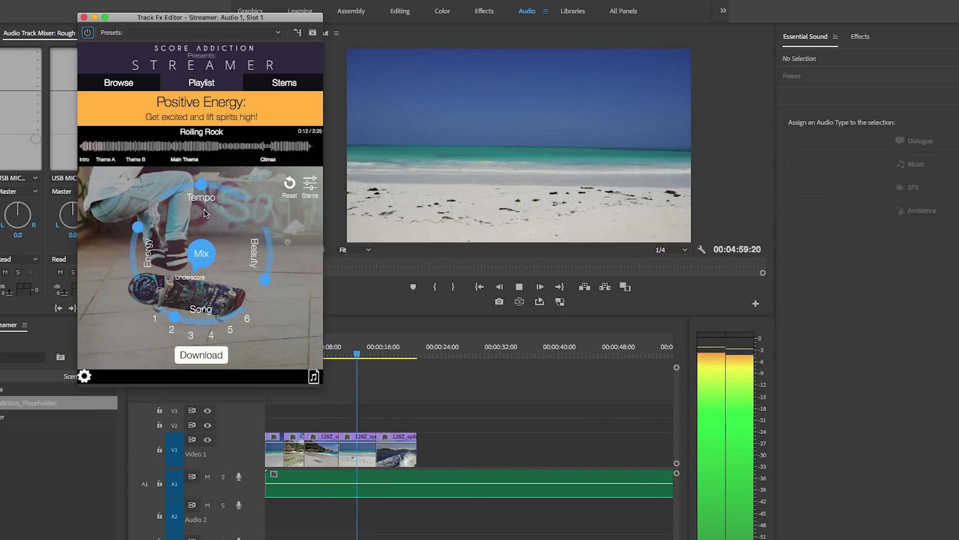
Move the playhead slightly earlier and try higher, lower, then higher beauty levels
left_click(279, 360)
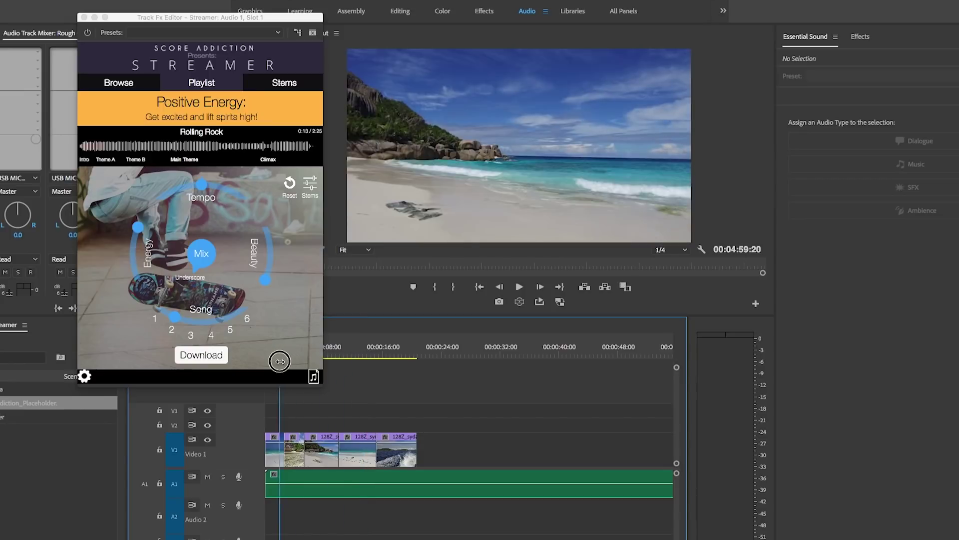
left_click_drag(279, 360, 266, 363)
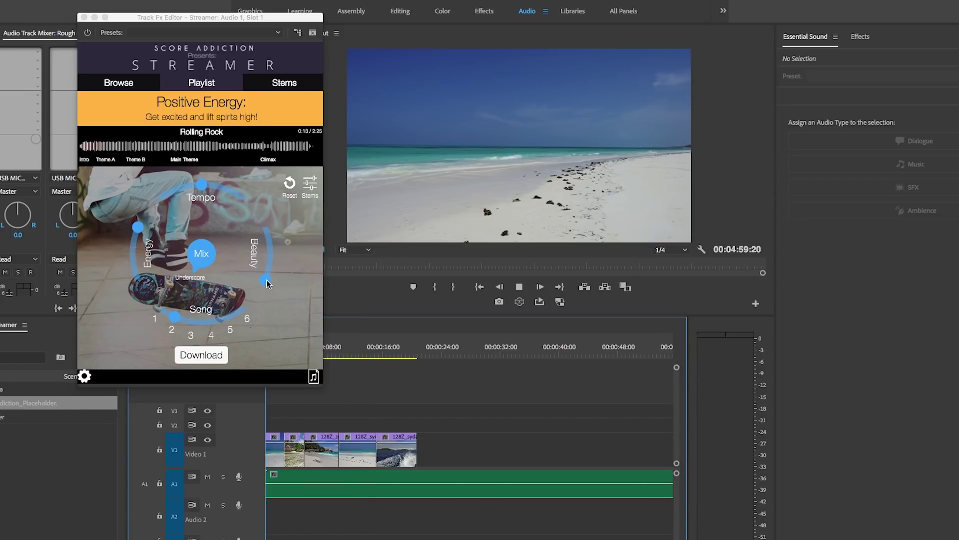
left_click_drag(266, 281, 261, 213)
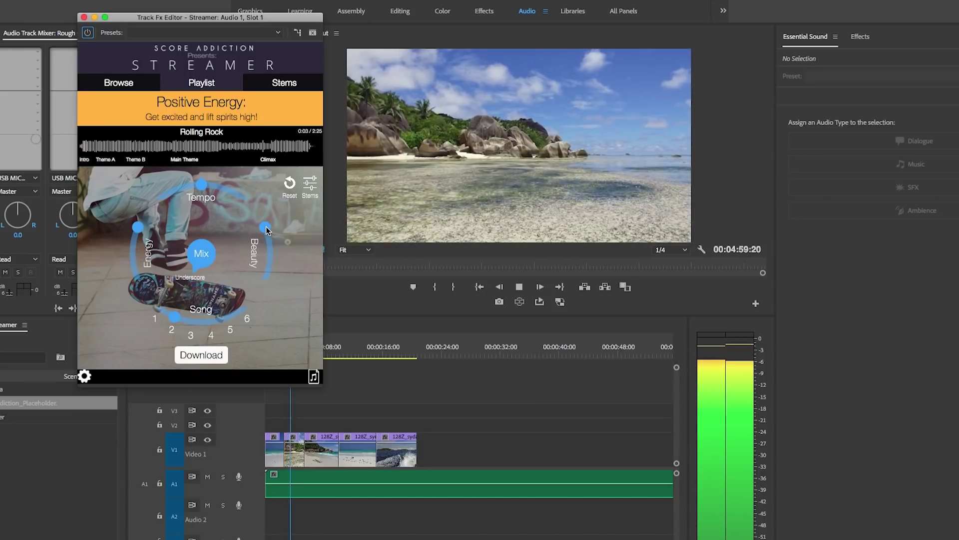
left_click(266, 228)
left_click_drag(266, 227, 269, 283)
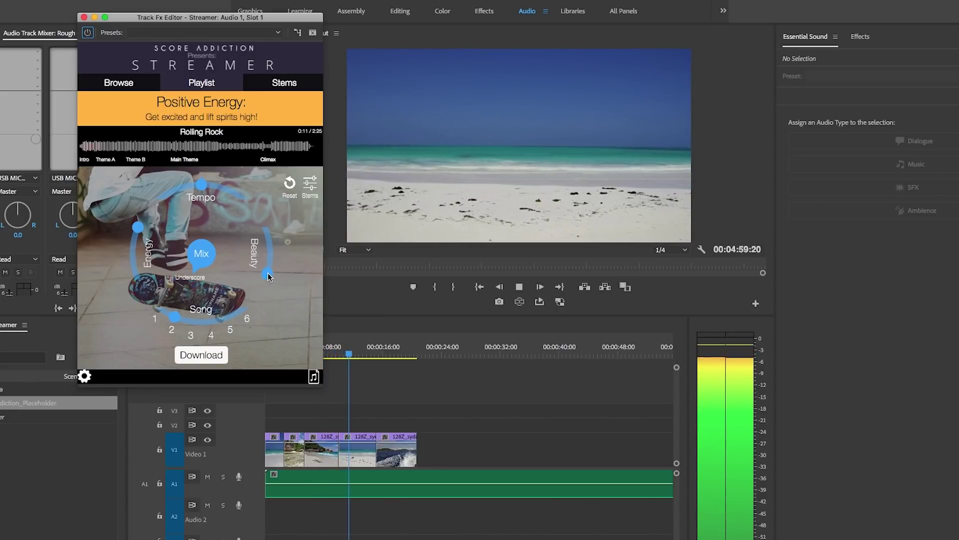
left_click_drag(268, 273, 264, 218)
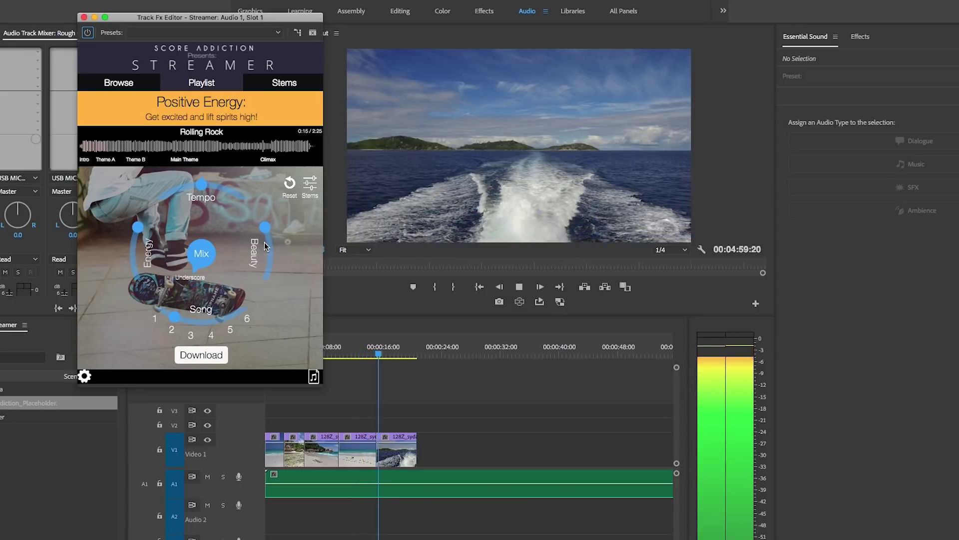
Stop playback, reset the mix to Full Mix, save the project, and show Rolling Rock's stems
key("space")
left_click(291, 188)
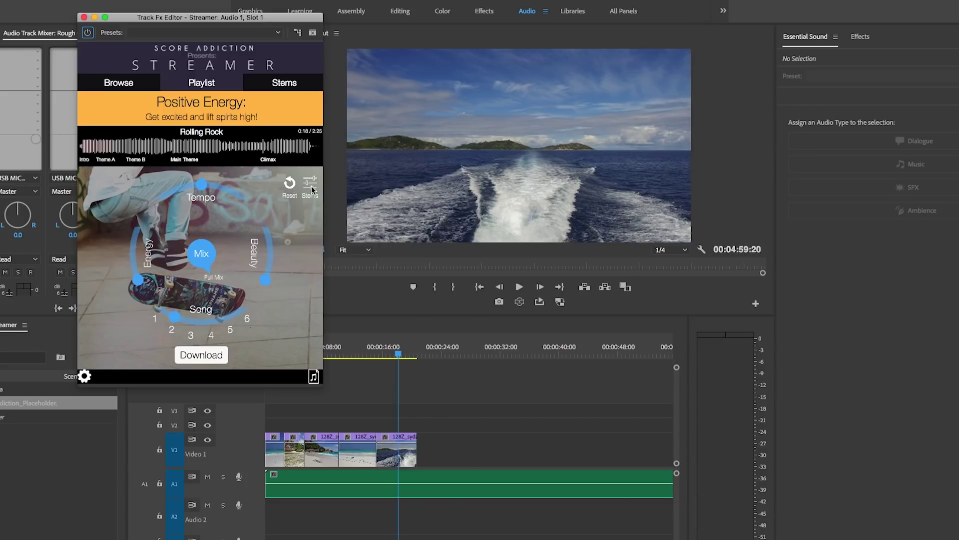
key("super+s")
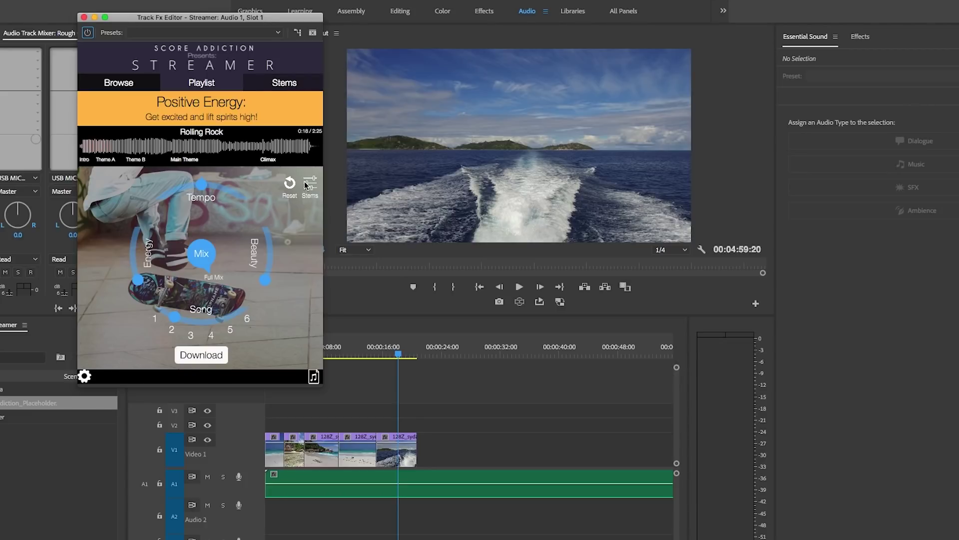
left_click(307, 185)
While previewing from the start, mute the Bass, Guitar Rhythm and Guitar Melody stems, testing Drums off and on
left_click(261, 351)
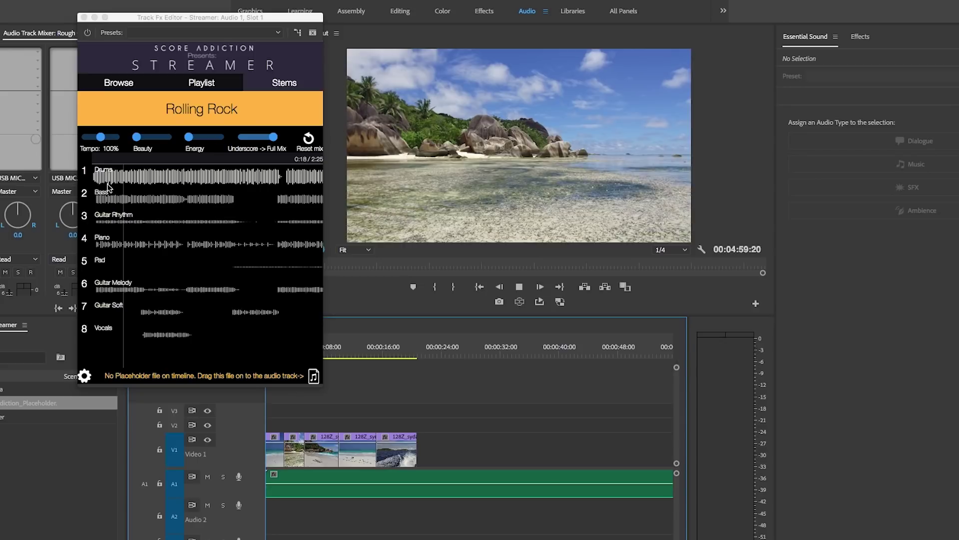
key("space")
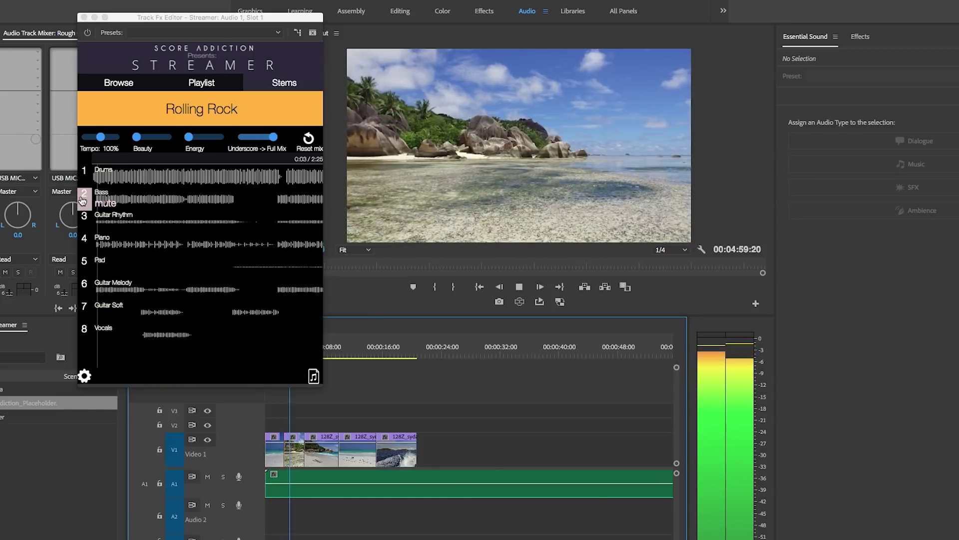
left_click(83, 198)
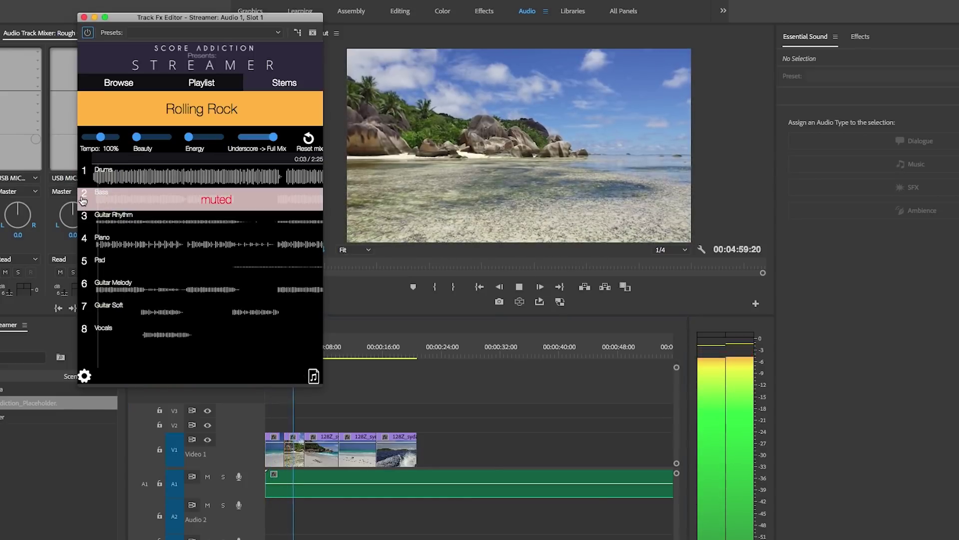
left_click(83, 223)
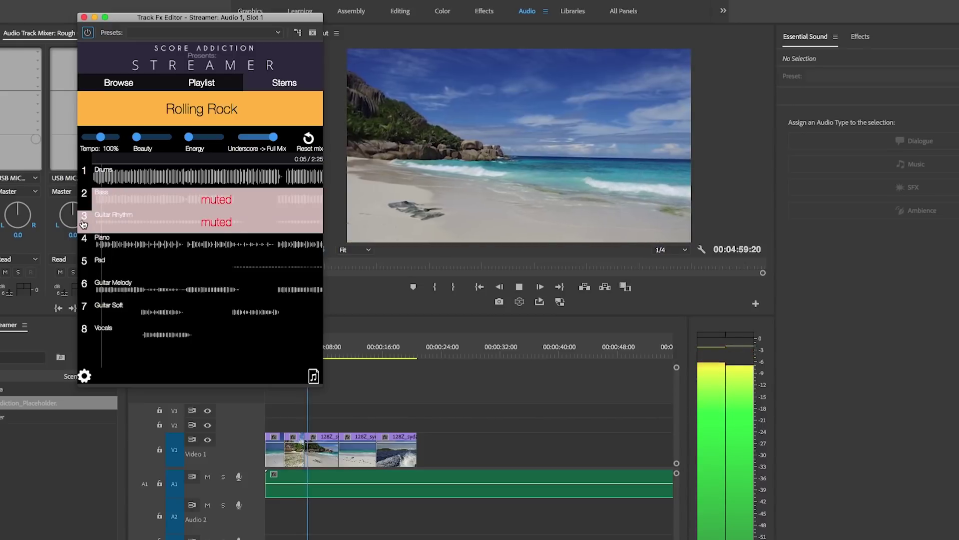
left_click(85, 286)
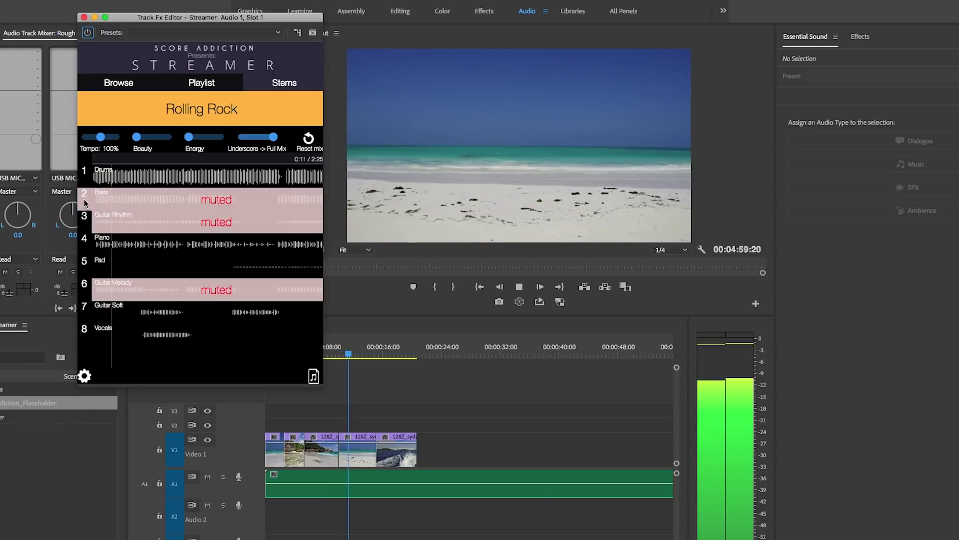
left_click(86, 175)
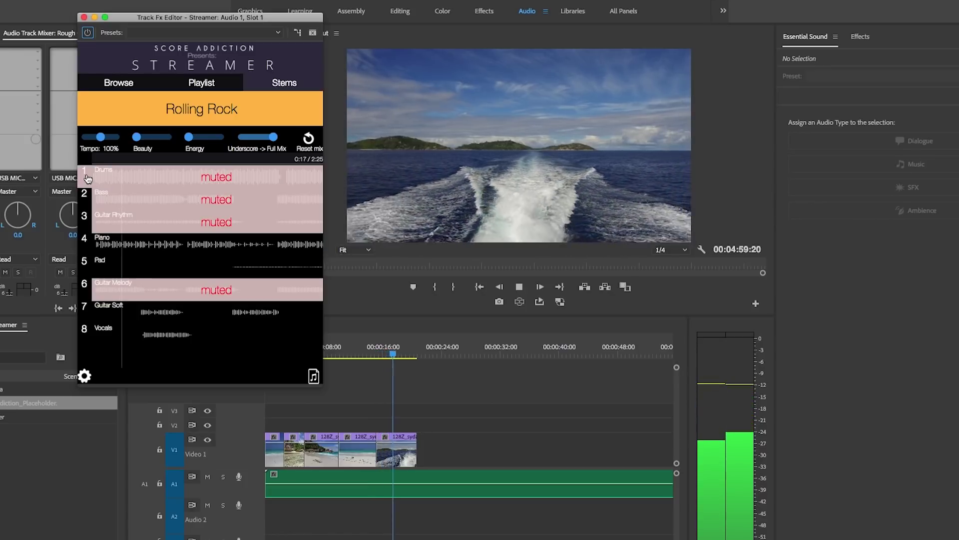
left_click(87, 178)
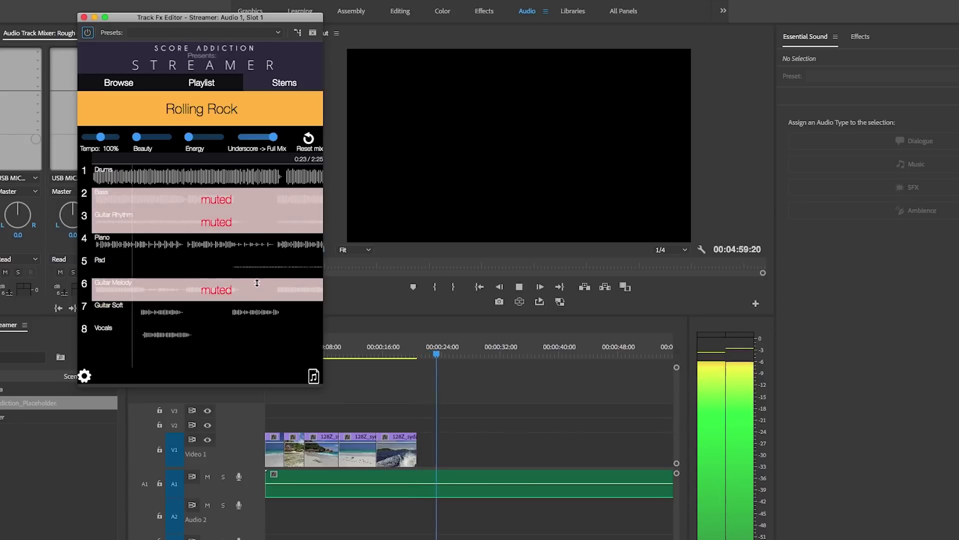
key("space")
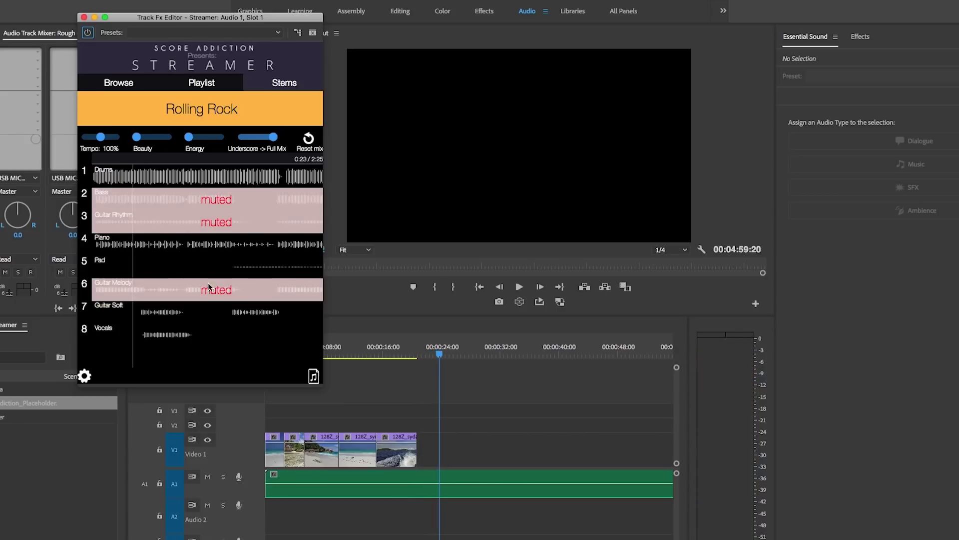
Download the custom Rolling Rock mix from the Playlist page and show the WAV in Finder
left_click(202, 85)
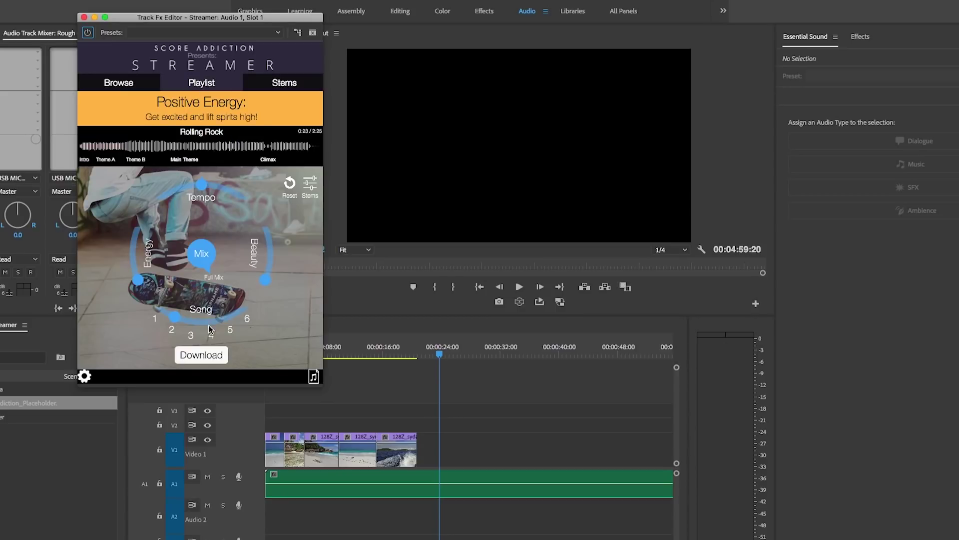
left_click(202, 357)
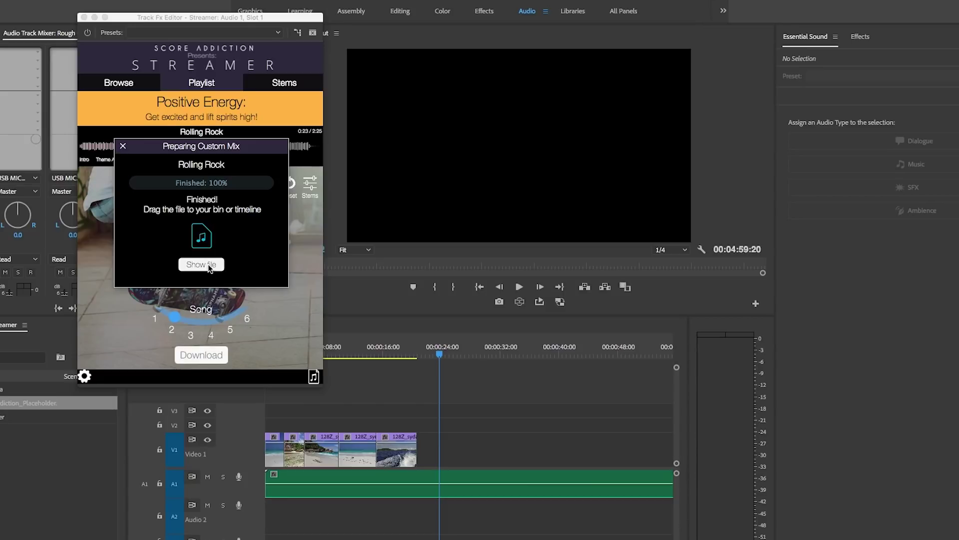
left_click(208, 264)
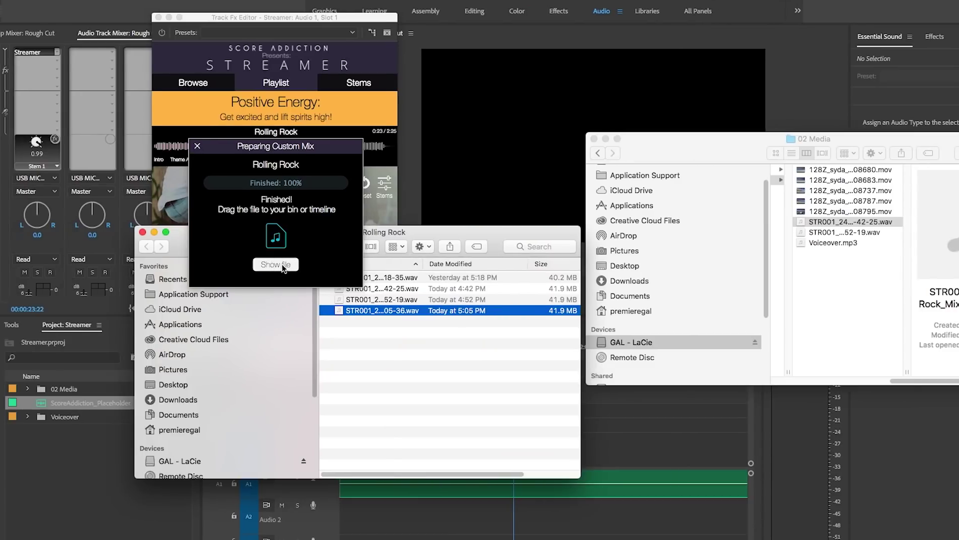
Copy the STR001 mix WAV into 02 Media, then import it into the Premiere Project panel
left_click_drag(343, 311, 808, 276)
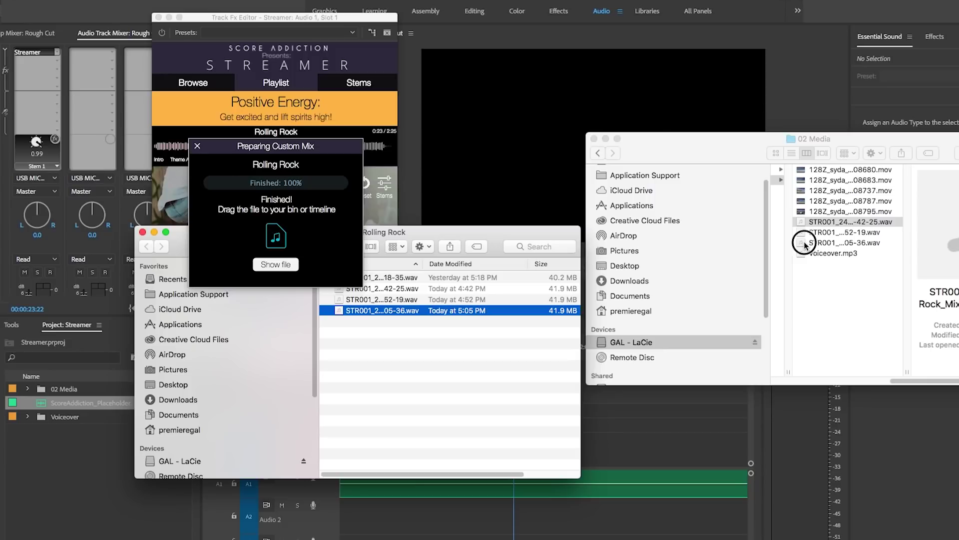
left_click_drag(804, 245, 76, 466)
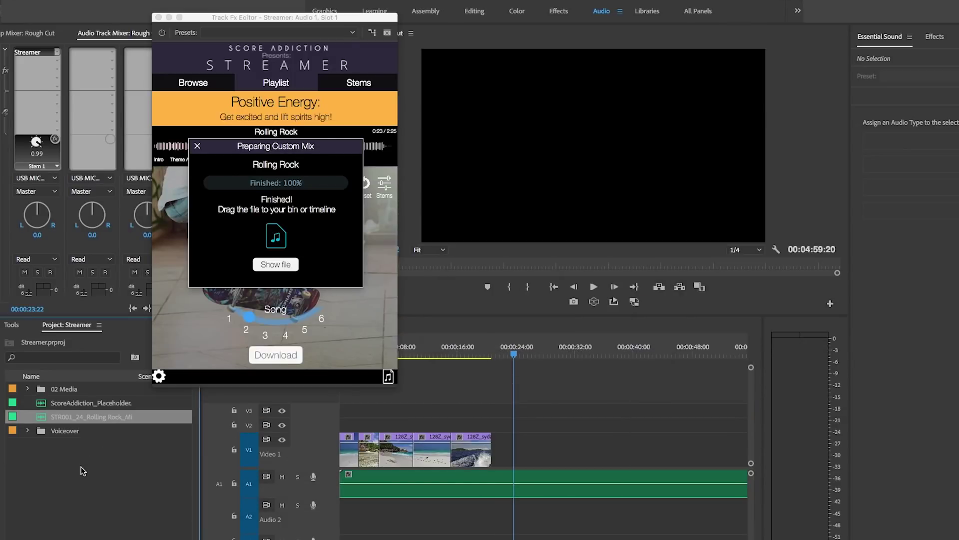
left_click(197, 146)
Close Streamer and place the Rolling Rock mix on track A1 at the sequence start
left_click(169, 19)
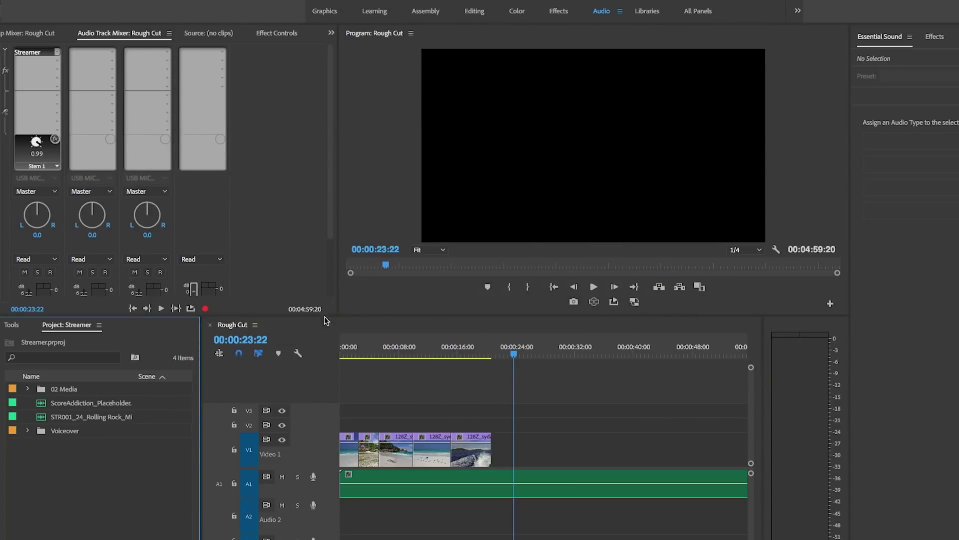
left_click(345, 350)
left_click(385, 483)
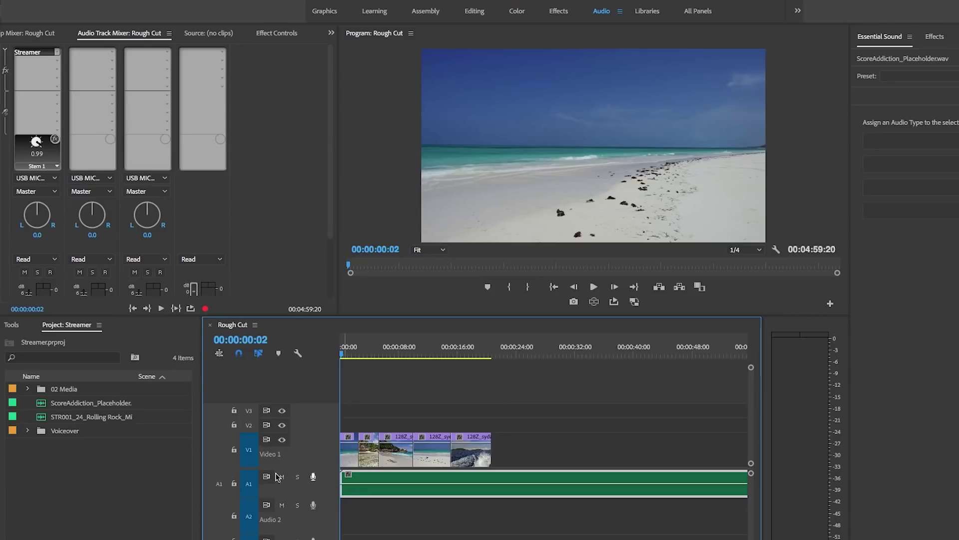
left_click_drag(55, 416, 337, 487)
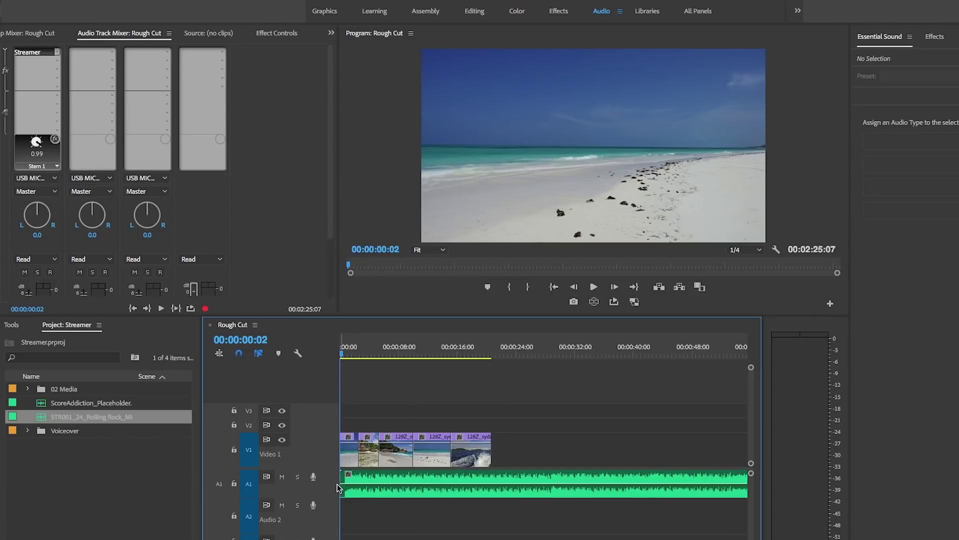
Trim the music clip's start to 00:00:00:21
key("=")
key("=")
key("=")
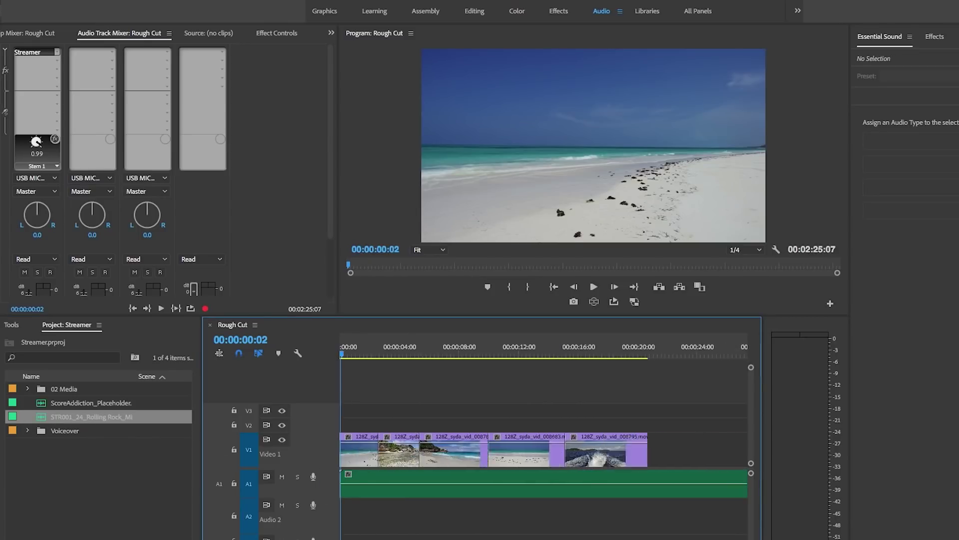
left_click_drag(342, 354, 362, 365)
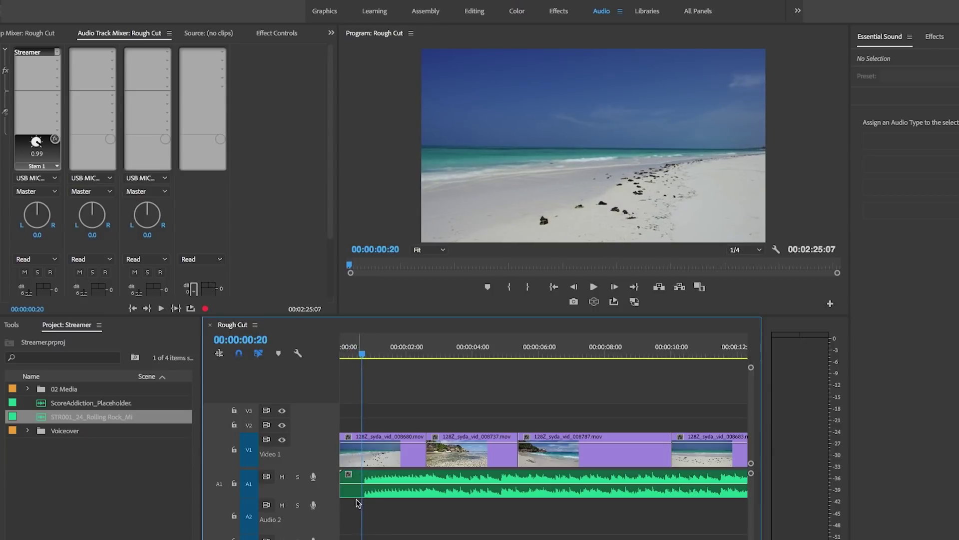
left_click_drag(344, 477, 365, 477)
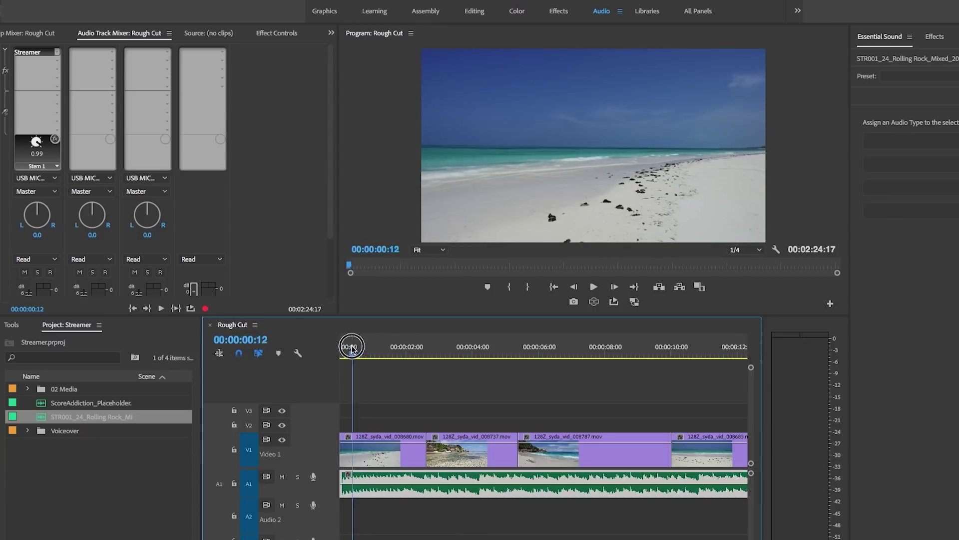
left_click_drag(351, 347, 334, 356)
Cut the second clip at 00:00:04:06, delete its tail, and close the gap
key("space")
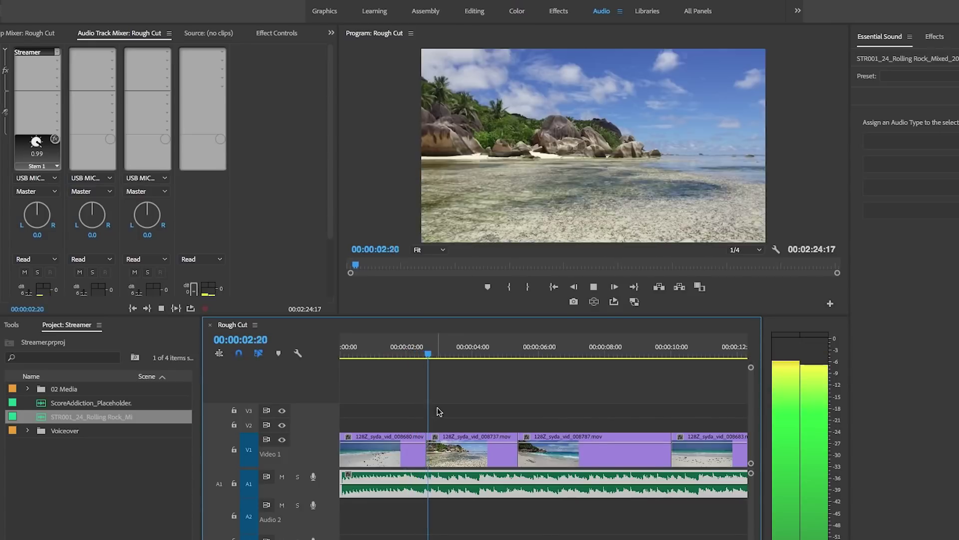
key("space")
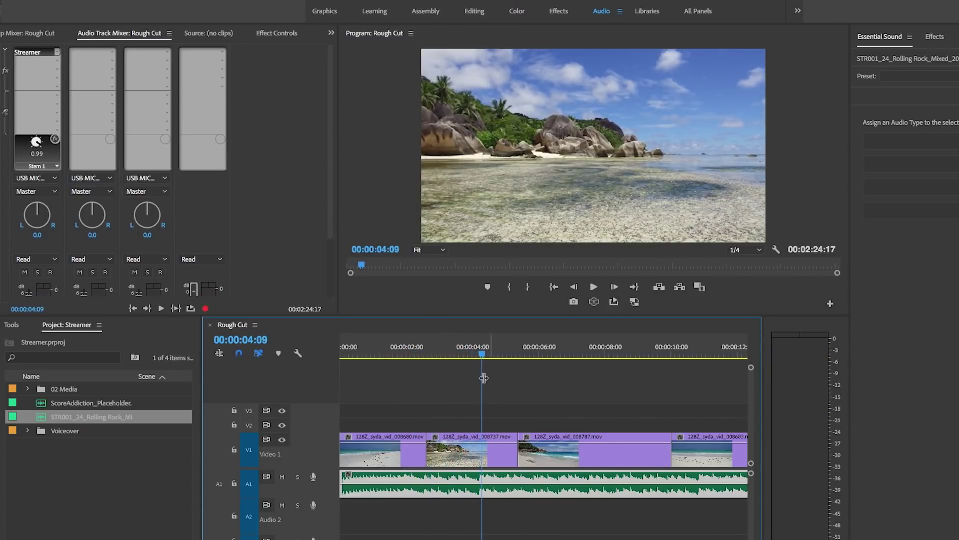
left_click(483, 348)
left_click_drag(483, 349, 479, 349)
key("ctrl+k")
left_click(508, 437)
key("Delete")
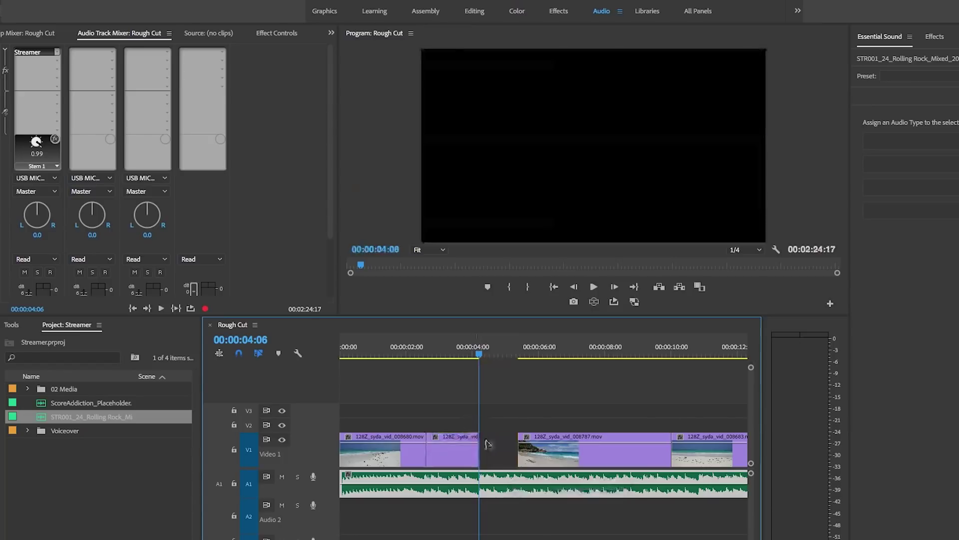
left_click(495, 445)
key("Delete")
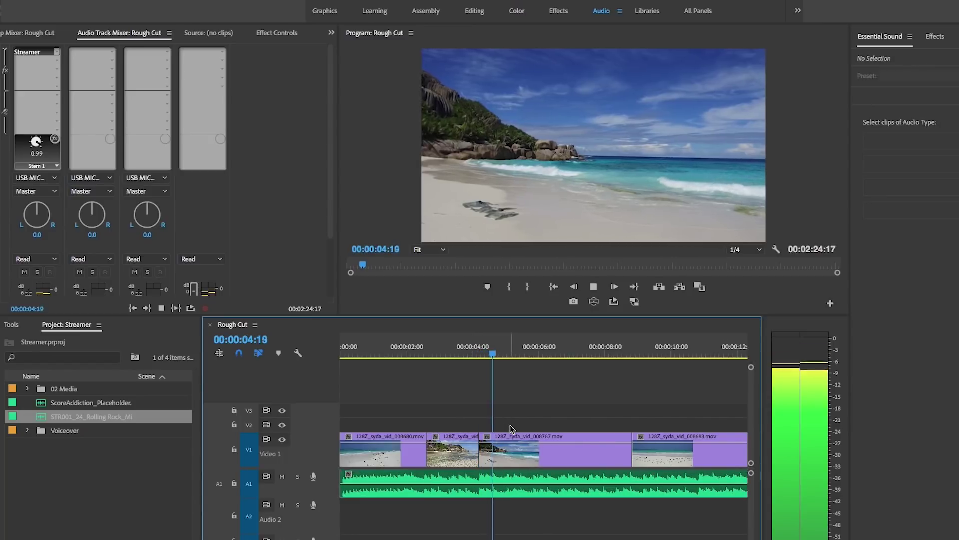
Trim clip 008787's end to 00:00:05:27 and ripple-delete the resulting gap
key("space")
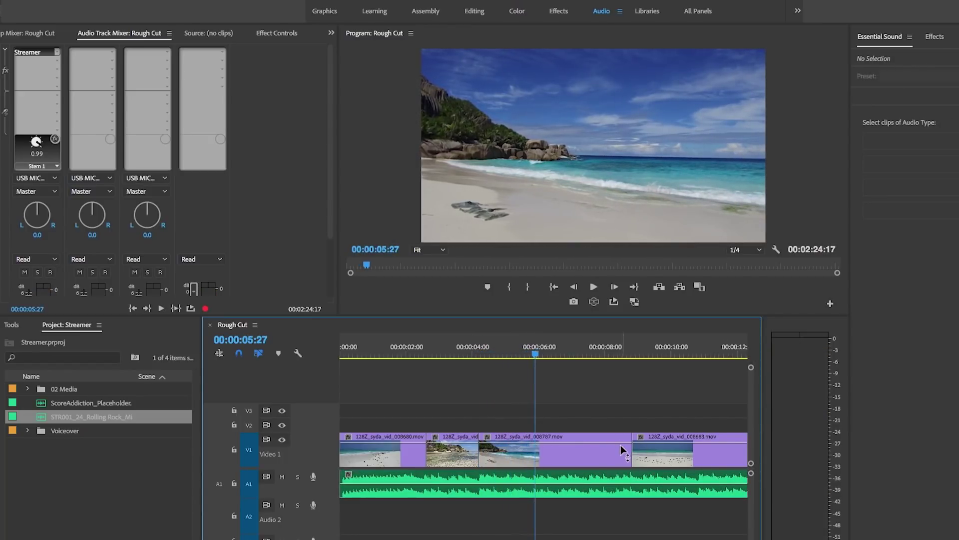
left_click_drag(628, 442, 534, 447)
left_click(599, 450)
key("Delete")
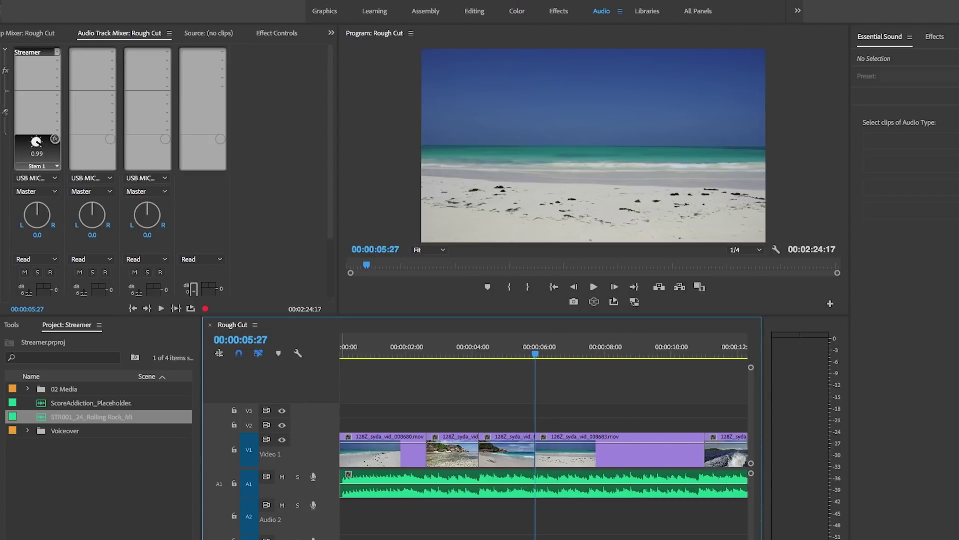
Zoom out to the full sequence and bring up the context menu for the A1 music clip
key("backslash")
left_click(406, 480)
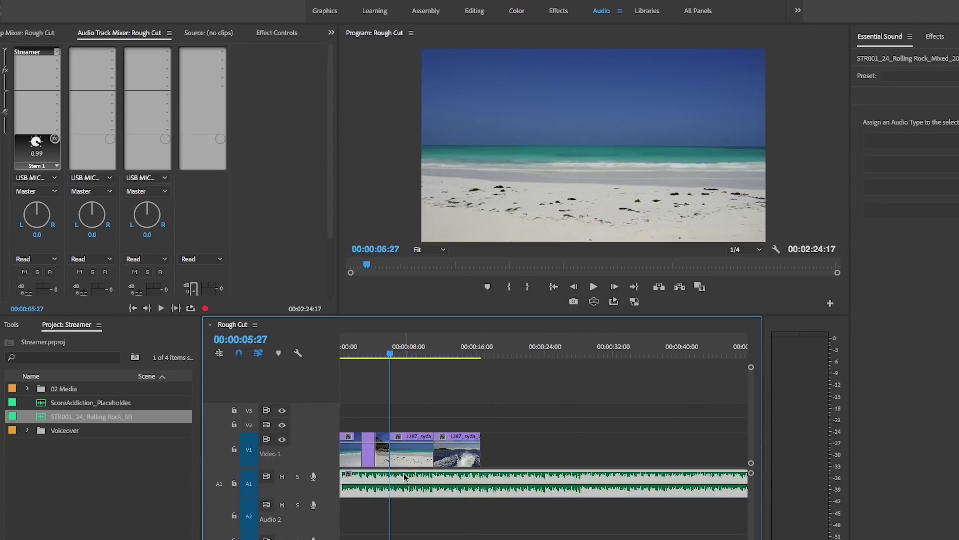
right_click(406, 479)
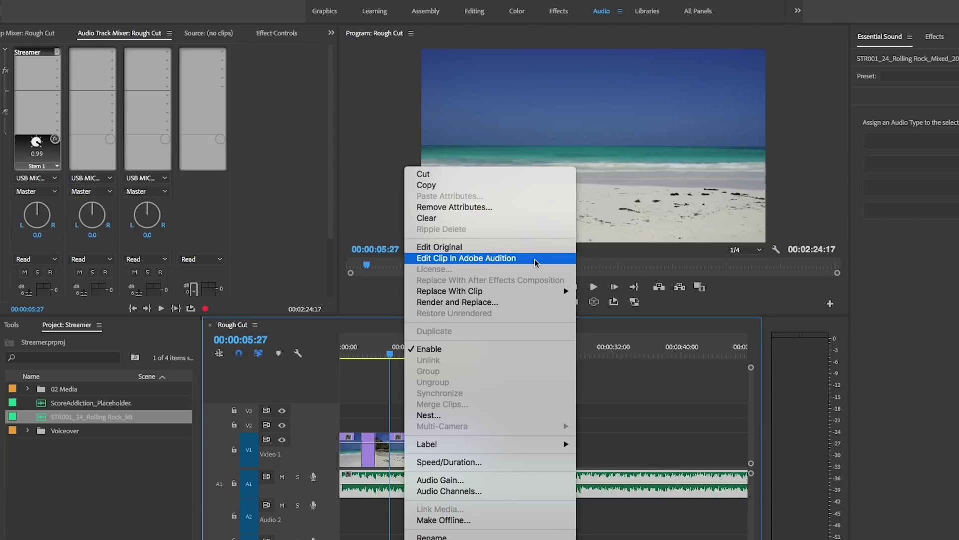